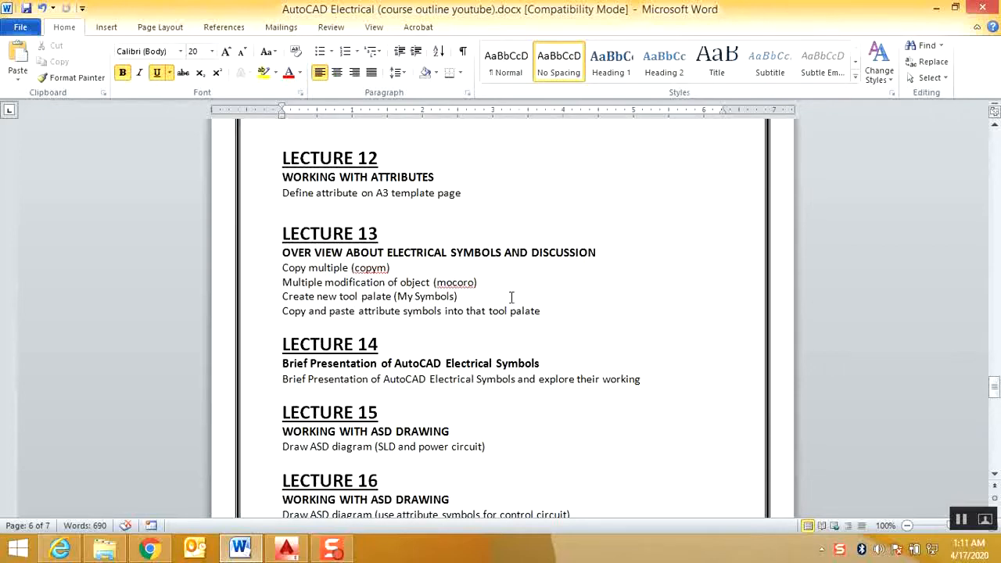
# Switch to AutoCAD Electrical and bring the first empty sheet beside the symbol sheets into view
pyautogui.click(287, 549)
pyautogui.scroll(-5, 666, 308)
pyautogui.moveTo(666, 308); pyautogui.dragTo(569, 309, button='middle')
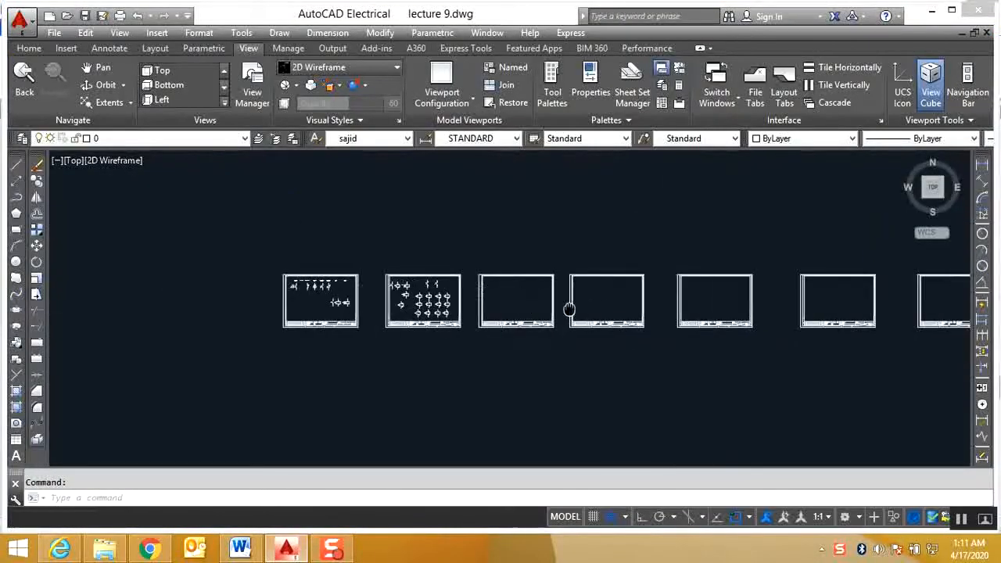
pyautogui.scroll(6, 531, 302)
pyautogui.write('c')
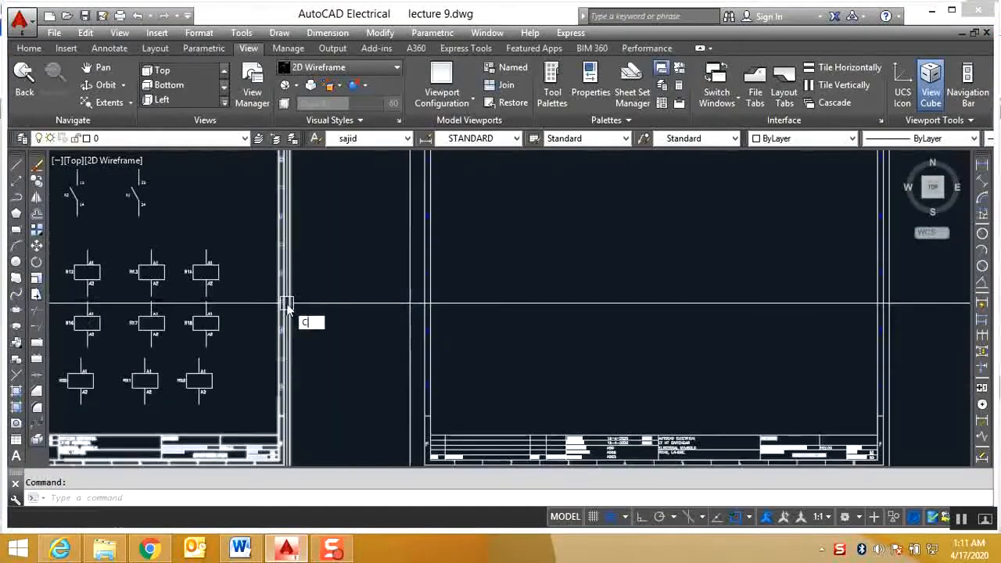
pyautogui.press('Return')
pyautogui.press('Escape')
# Draw a horizontal line with Ortho on, spanning nearly the full width near the top of the first empty sheet
pyautogui.scroll(-3, 446, 253)
pyautogui.scroll(2, 447, 250)
pyautogui.write('l')
pyautogui.press('Return')
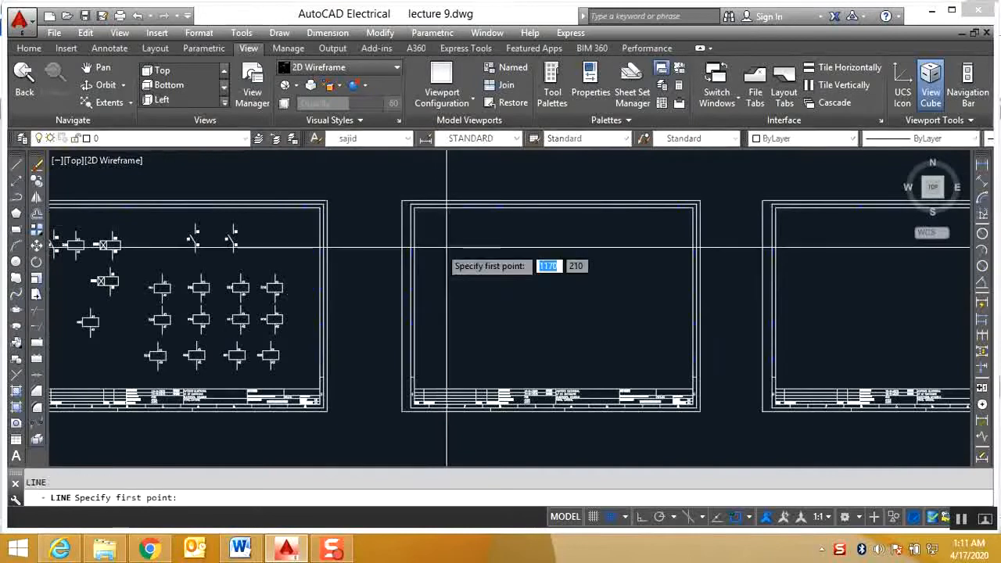
pyautogui.click(424, 227)
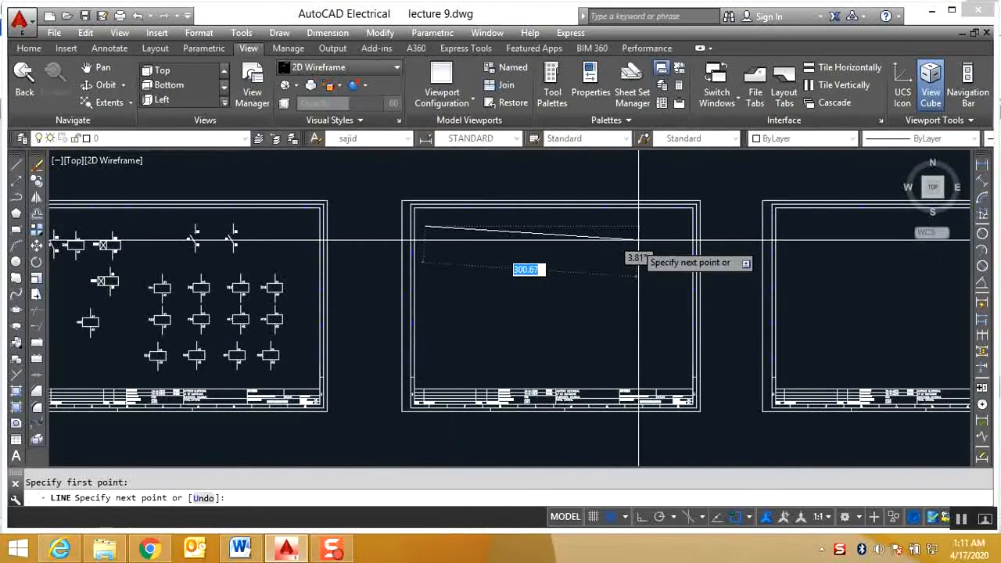
pyautogui.press('F8')
pyautogui.click(682, 235)
pyautogui.press('Escape')
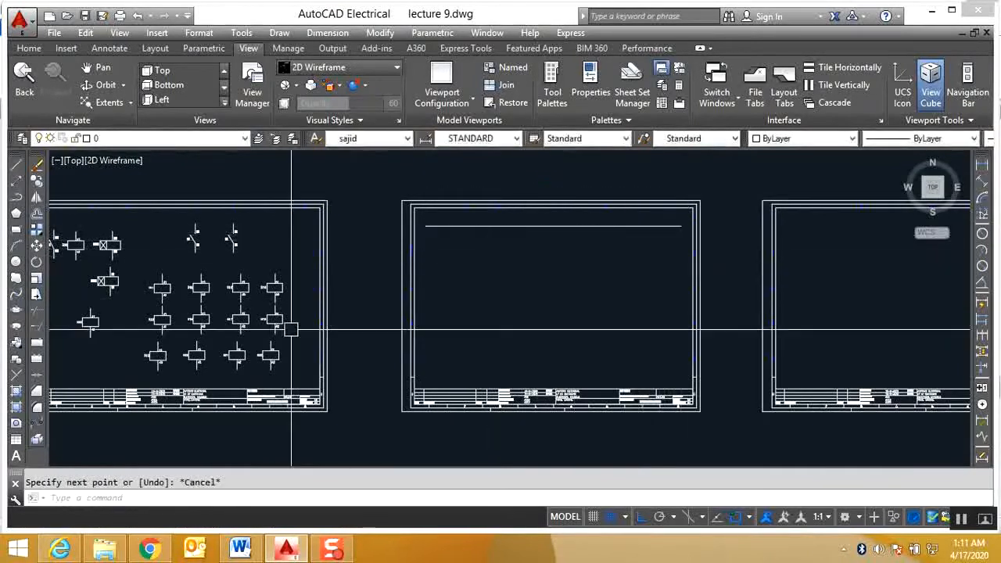
# Copy the R14 relay coil symbol from the symbol sheet to below the left part of the new horizontal line
pyautogui.write('c')
pyautogui.press('Return')
pyautogui.scroll(4, 268, 320)
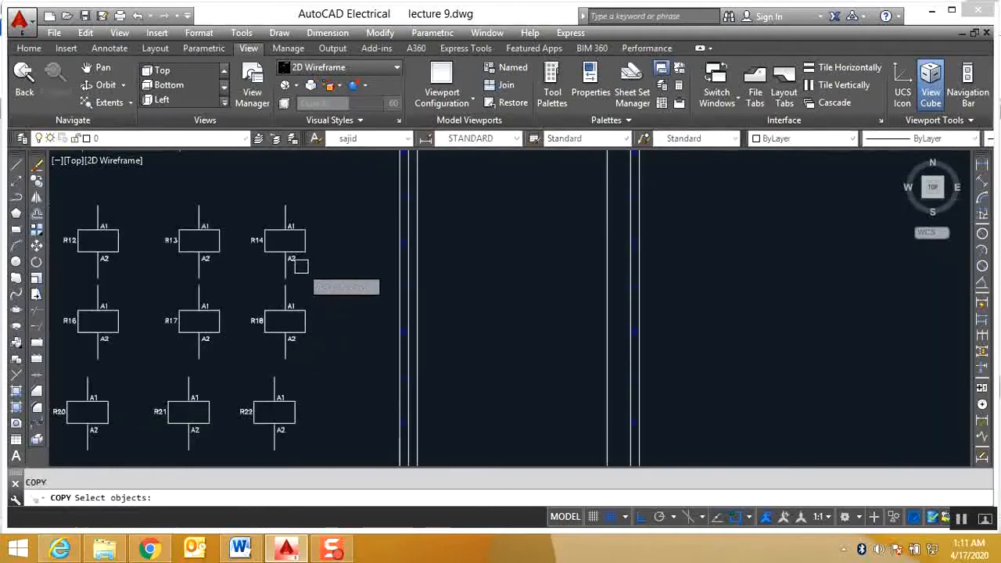
pyautogui.click(301, 252)
pyautogui.press('Return')
pyautogui.click(298, 282)
pyautogui.scroll(-5, 415, 273)
pyautogui.click(592, 274)
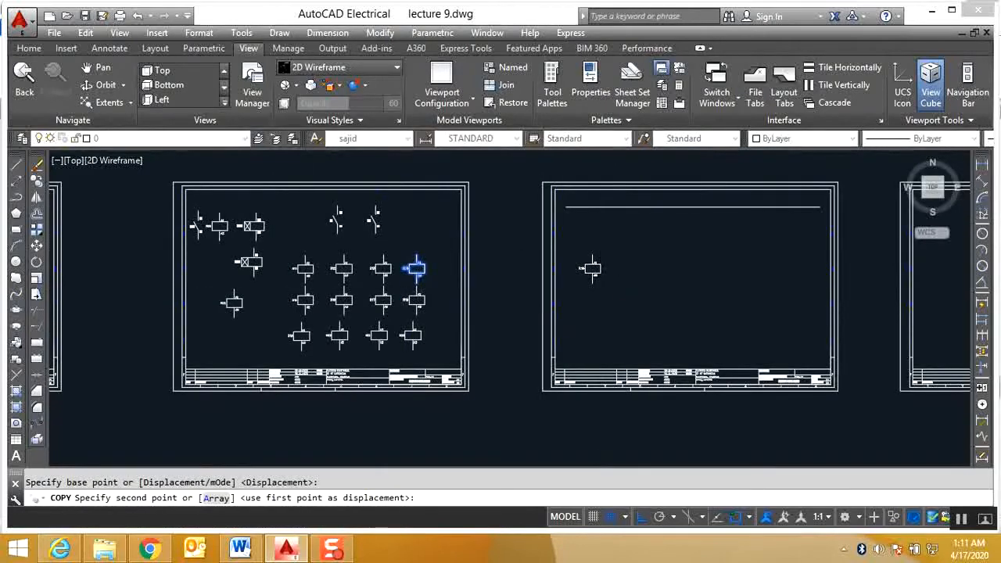
pyautogui.press('Escape')
# Move the copied R14 coil further down, away from the horizontal line
pyautogui.scroll(4, 611, 269)
pyautogui.scroll(-4, 563, 344)
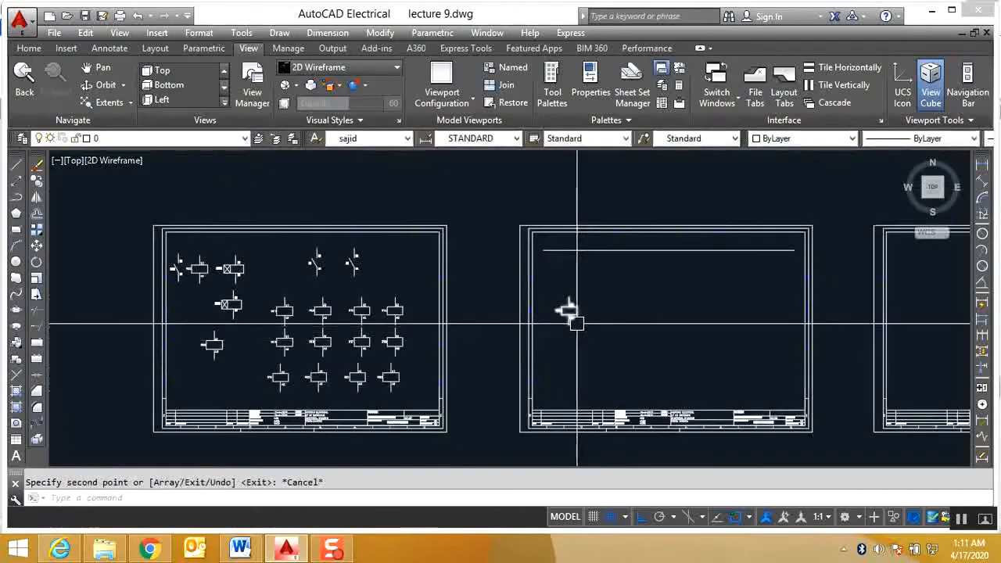
pyautogui.write('m')
pyautogui.press('Return')
pyautogui.click(569, 313)
pyautogui.press('Return')
pyautogui.click(574, 306)
pyautogui.scroll(3, 578, 326)
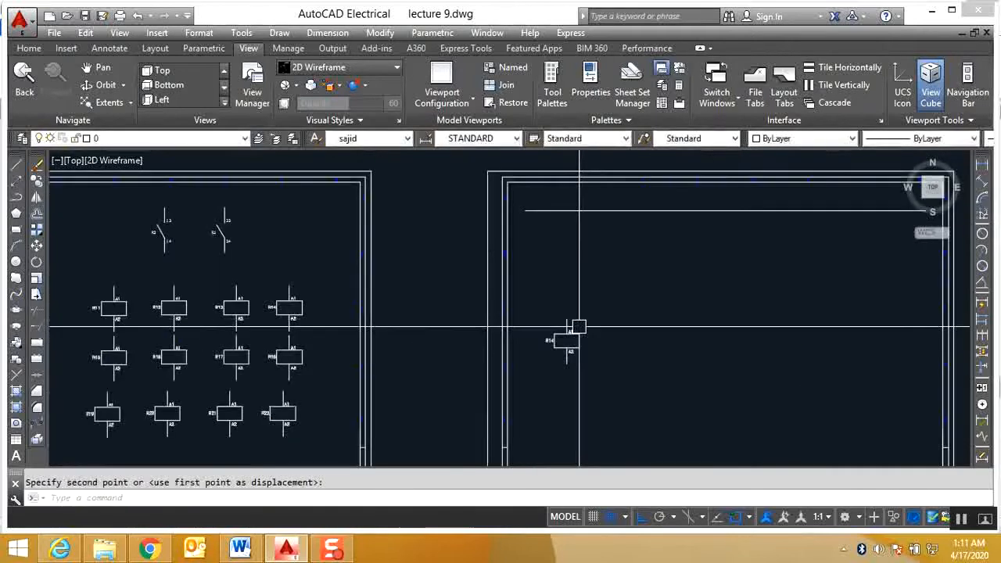
# Draw a vertical line from the top terminal of the R14 coil up to the horizontal line
pyautogui.write('l')
pyautogui.press('Return')
pyautogui.click(570, 327)
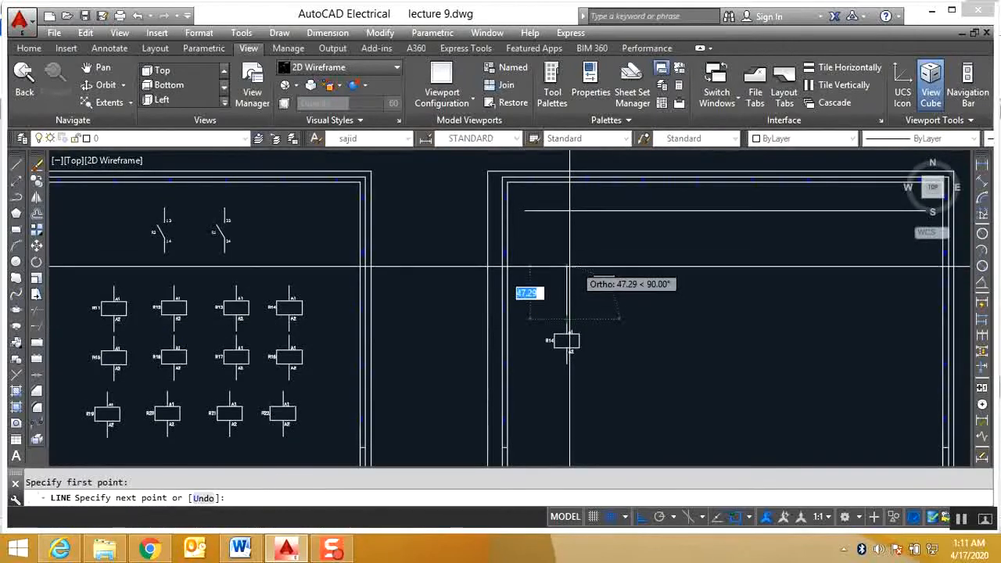
pyautogui.click(567, 211)
pyautogui.press('Escape')
# Move the R14 coil together with its vertical line closer to the left end of the horizontal line
pyautogui.moveTo(646, 279); pyautogui.dragTo(527, 352, button='middle')
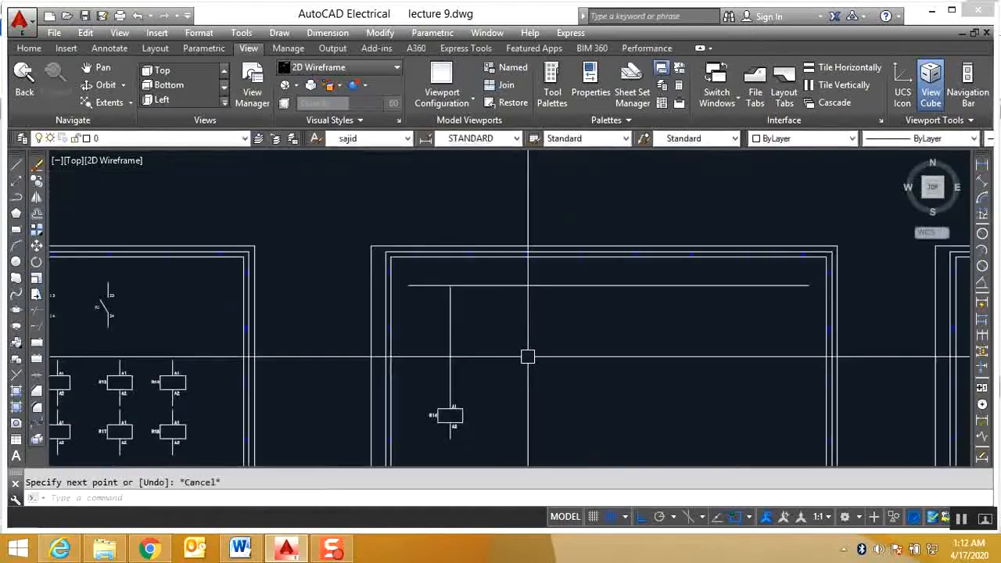
pyautogui.write('m')
pyautogui.press('Return')
pyautogui.click(479, 344)
pyautogui.click(418, 447)
pyautogui.press('Return')
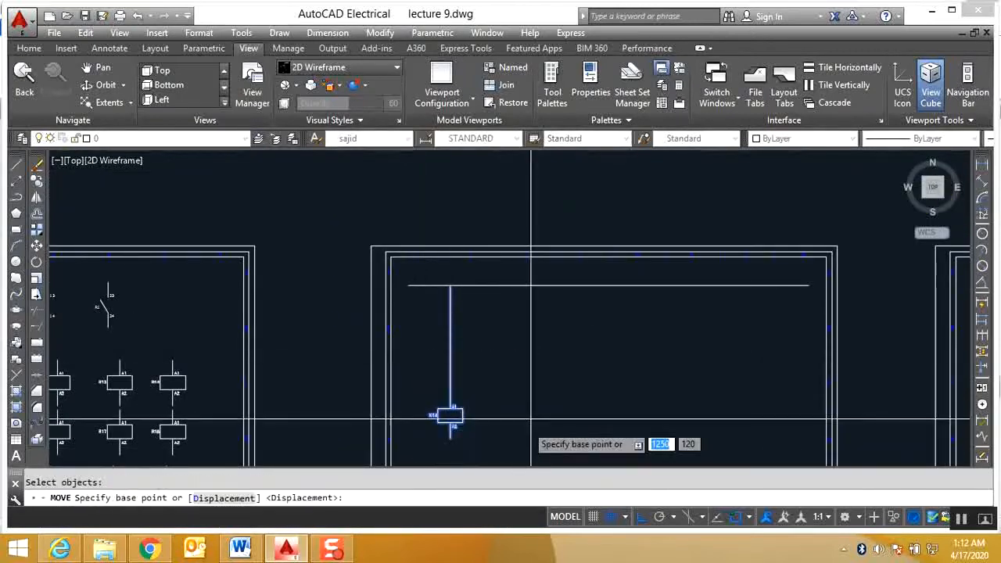
pyautogui.click(529, 414)
pyautogui.scroll(-2, 587, 344)
pyautogui.scroll(2, 539, 368)
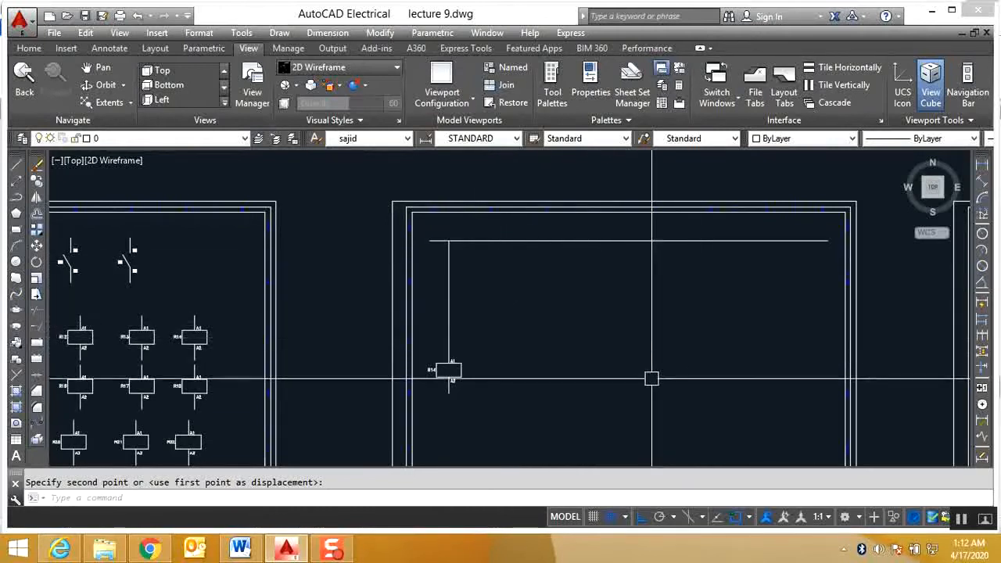
# Copy the coil and its vertical line to the right end of the horizontal line with COPYM, and erase that copy
pyautogui.write('COP')
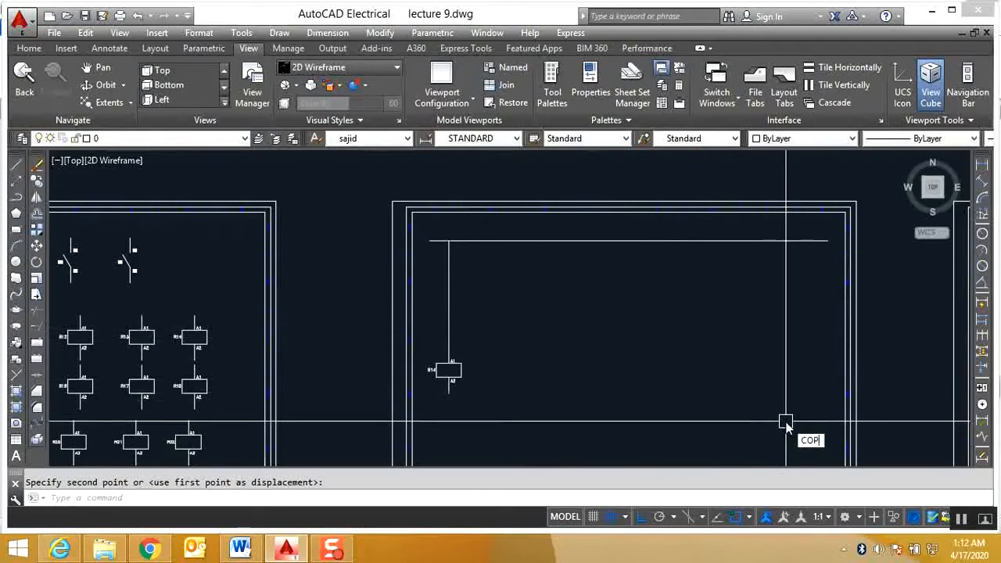
pyautogui.write('YM')
pyautogui.press('Return')
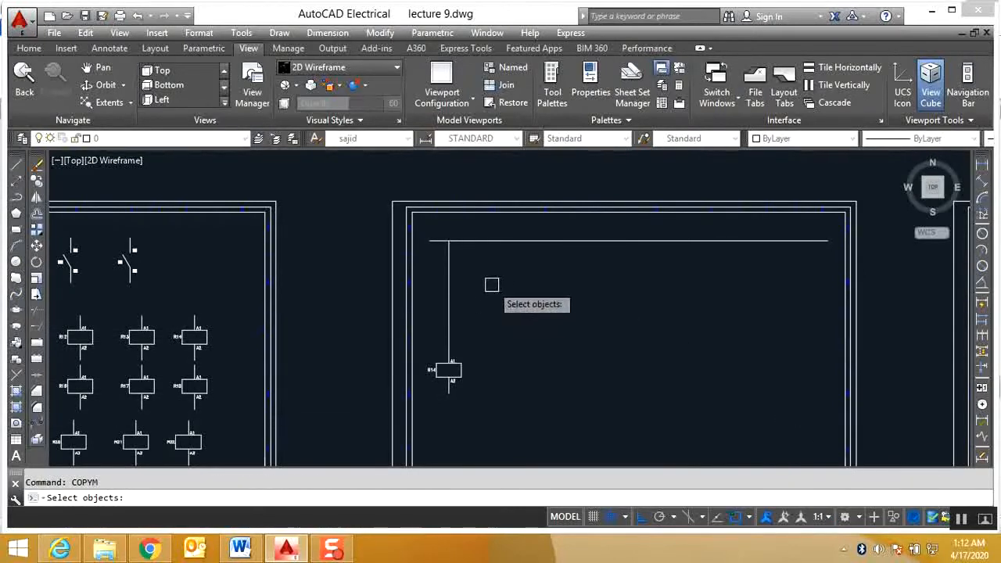
pyautogui.click(469, 302)
pyautogui.click(430, 402)
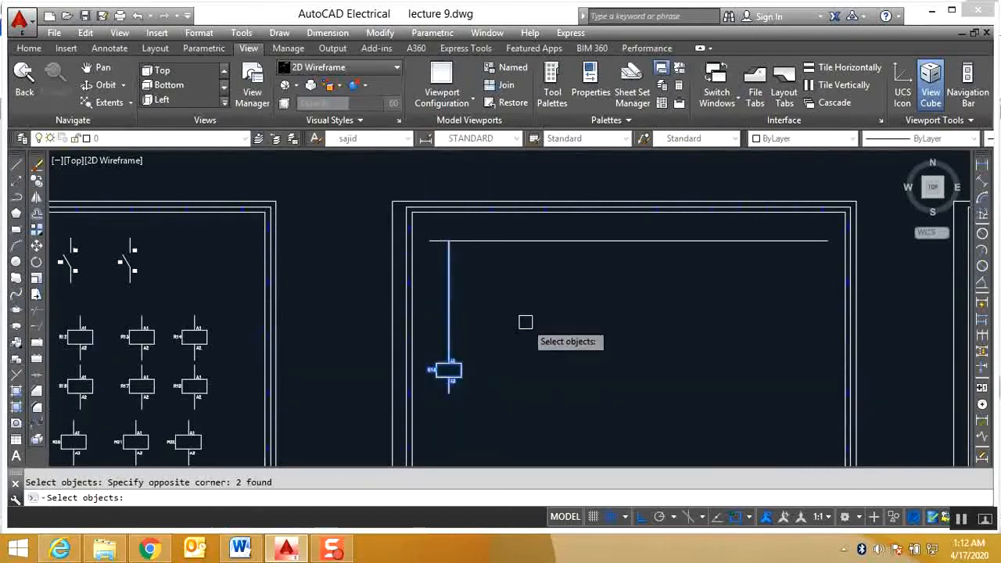
pyautogui.press('Return')
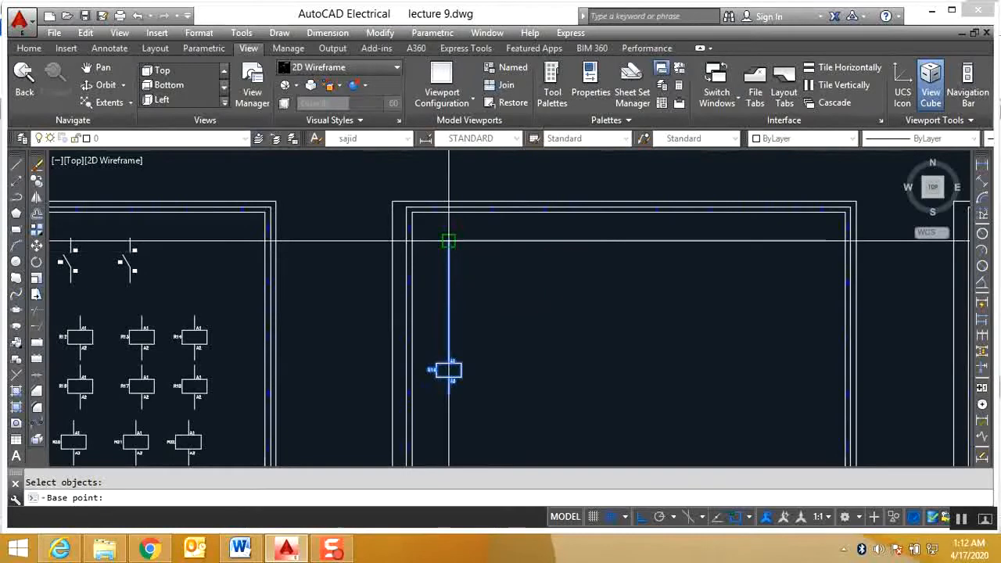
pyautogui.click(448, 241)
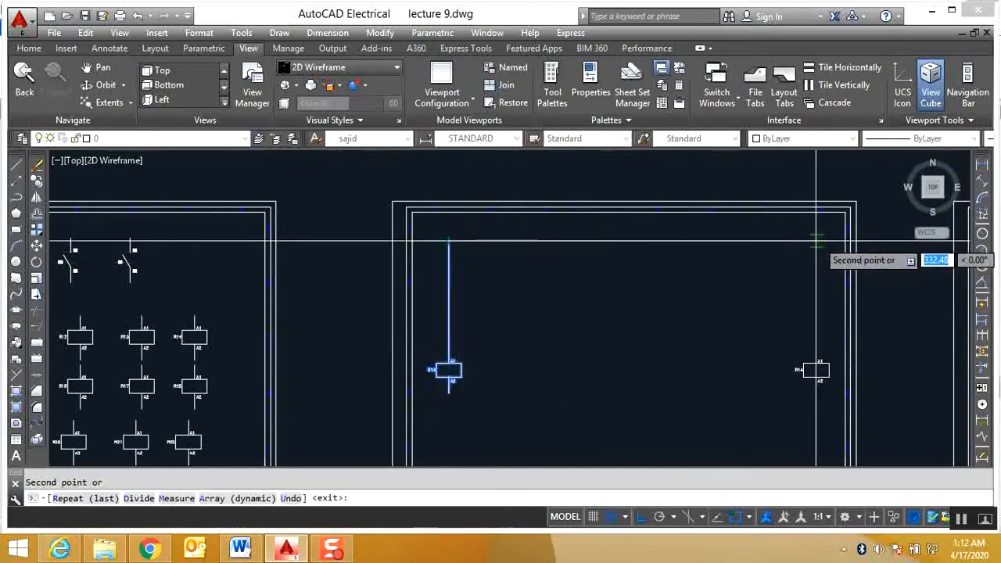
pyautogui.click(828, 241)
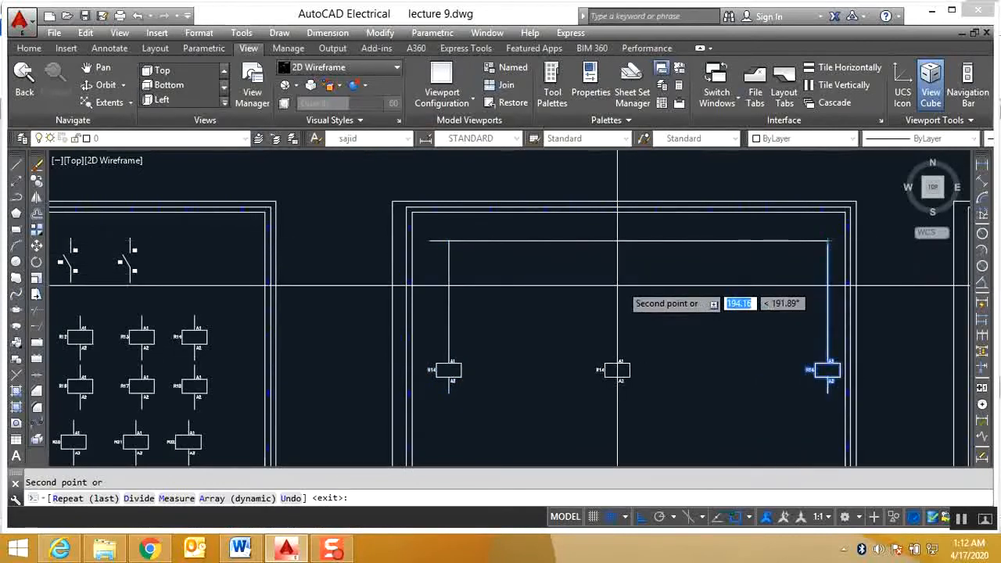
pyautogui.press('Escape')
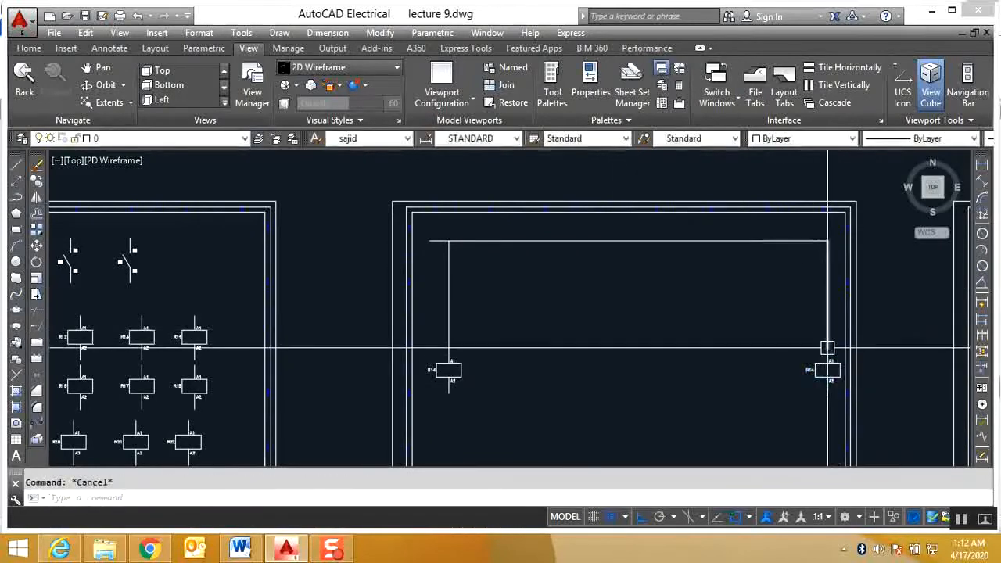
pyautogui.press('Delete')
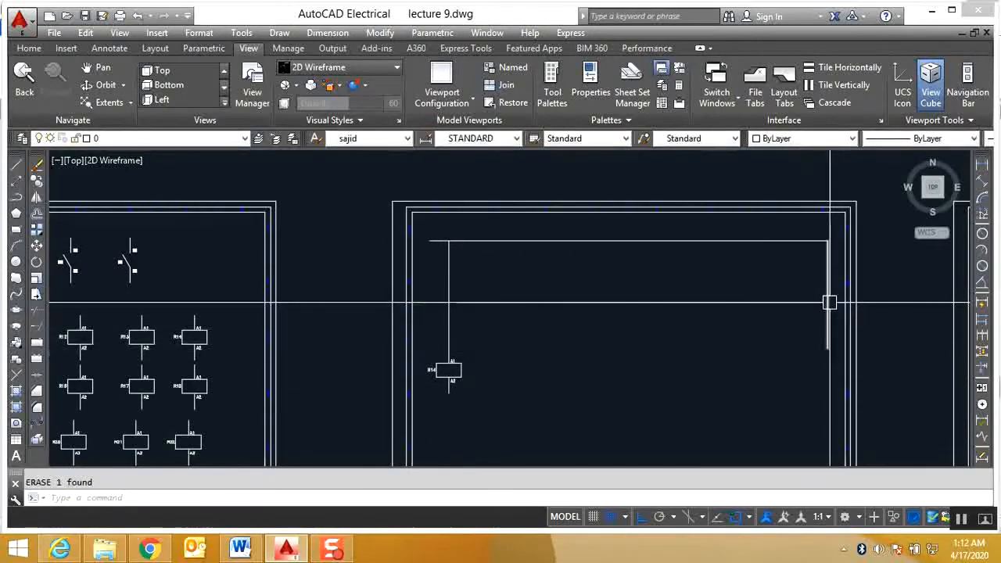
# Use COPYM's Divide option to distribute 8 copies of the coil and vertical line up to the horizontal line's right end
pyautogui.write('COPU')
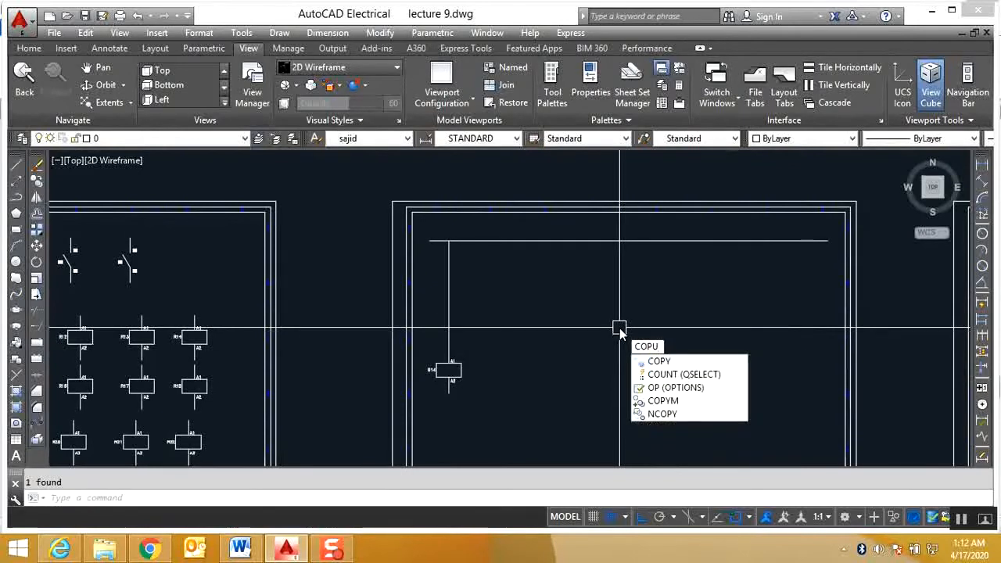
pyautogui.press('BackSpace')
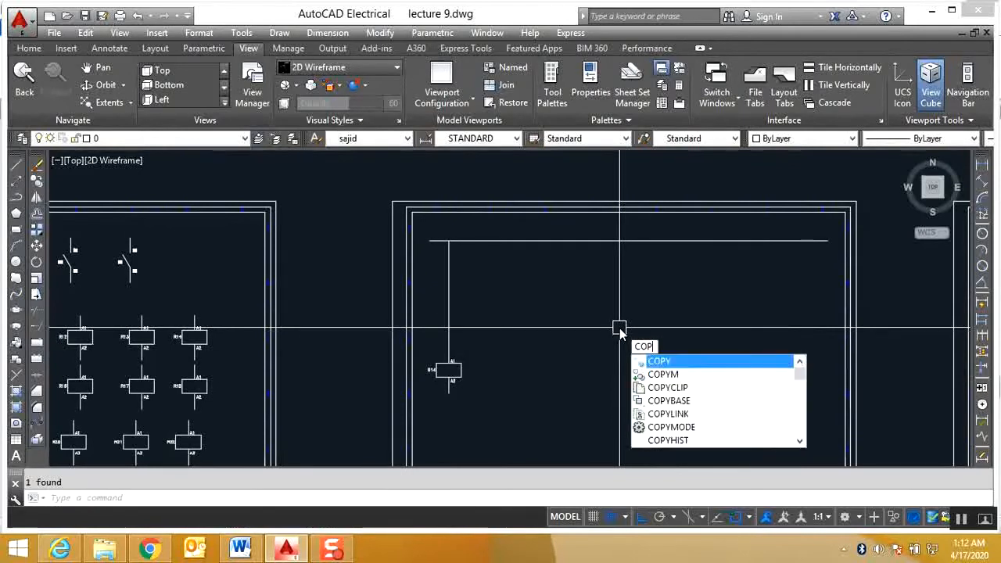
pyautogui.write('YM')
pyautogui.press('Return')
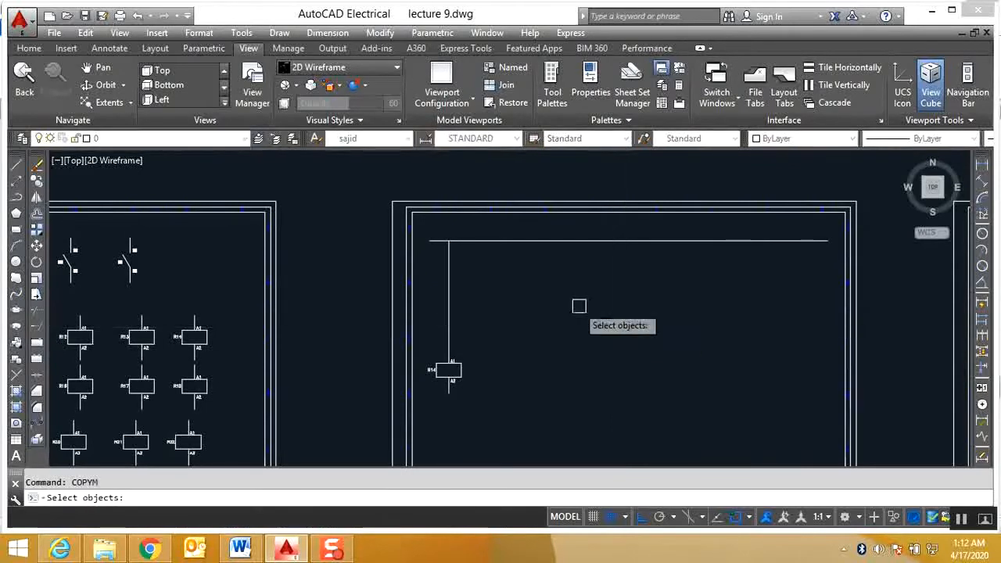
pyautogui.click(471, 275)
pyautogui.click(441, 369)
pyautogui.press('Return')
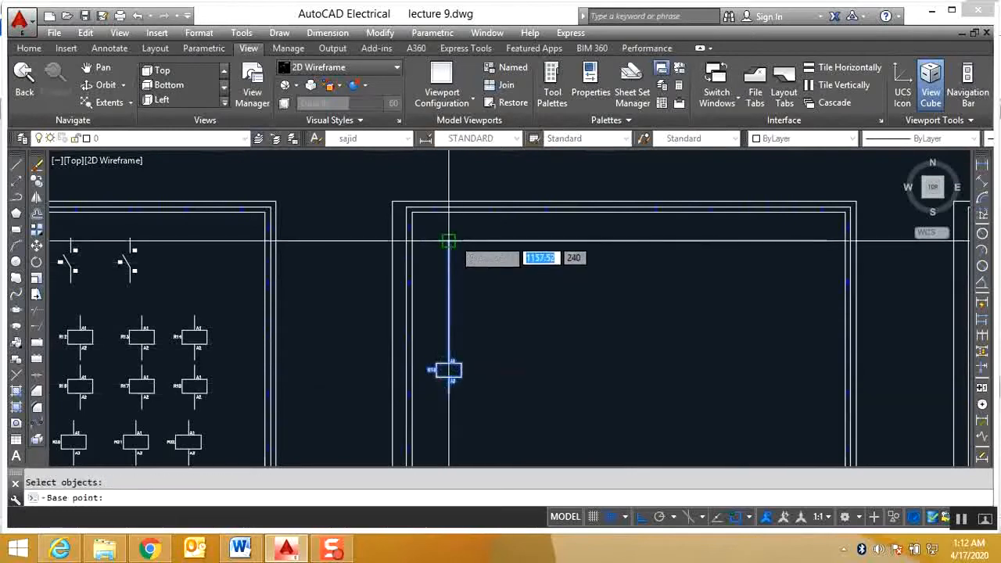
pyautogui.click(448, 241)
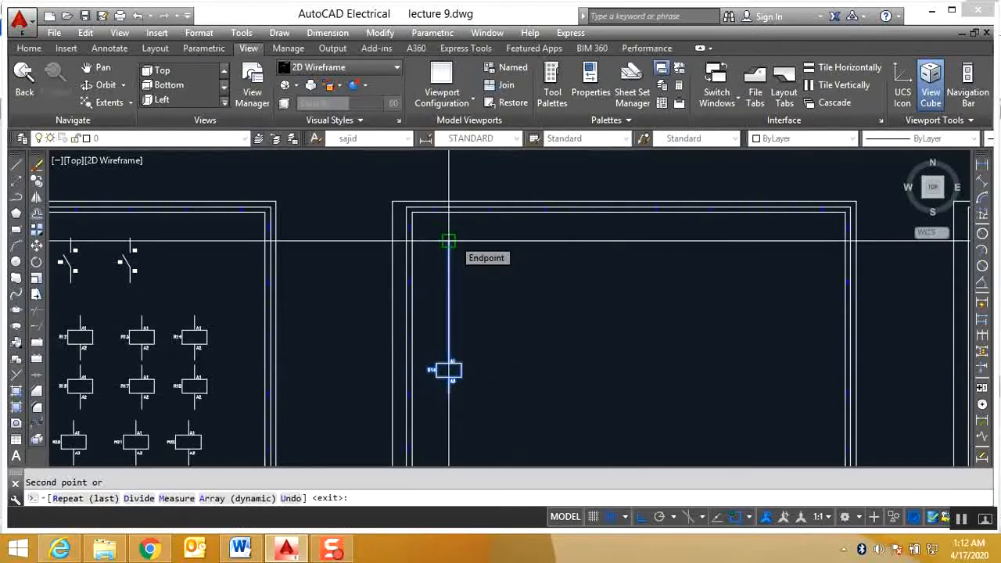
pyautogui.write('D')
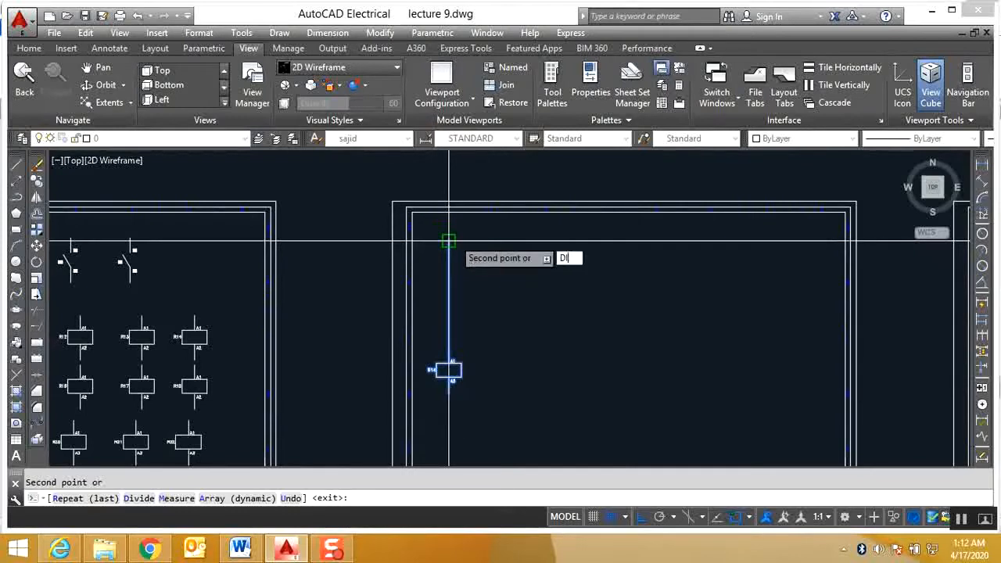
pyautogui.write('I')
pyautogui.press('Return')
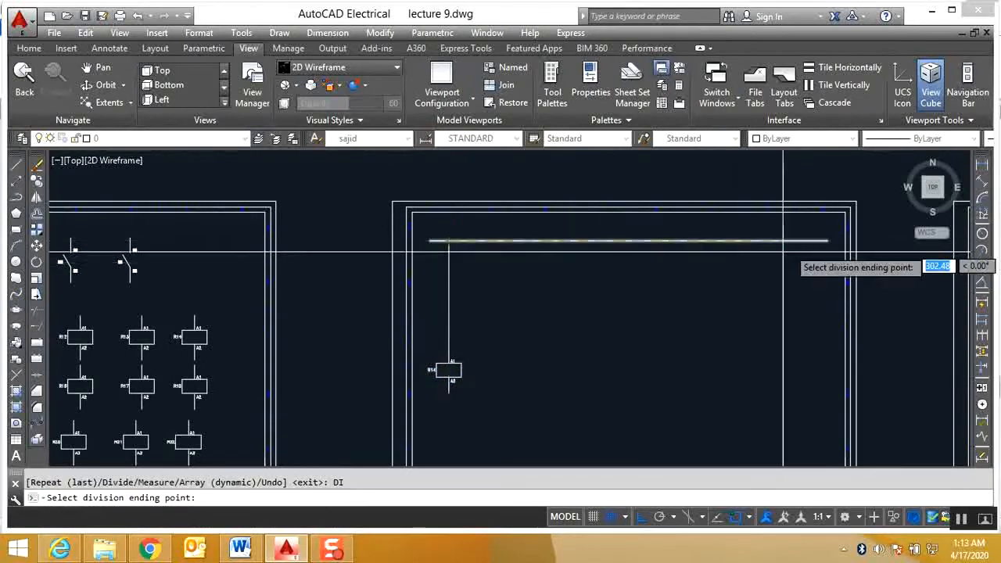
pyautogui.click(828, 240)
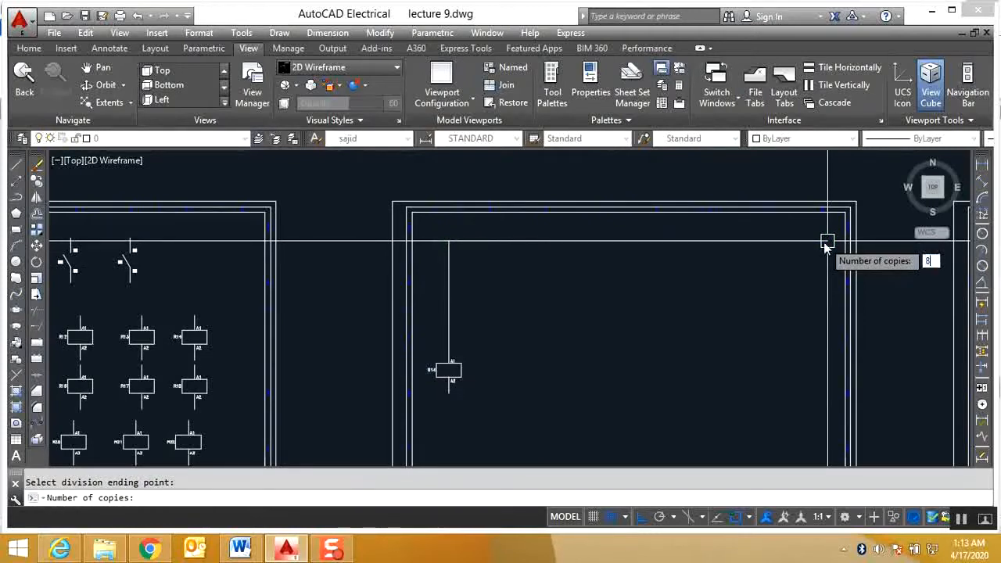
pyautogui.write('8')
pyautogui.press('Return')
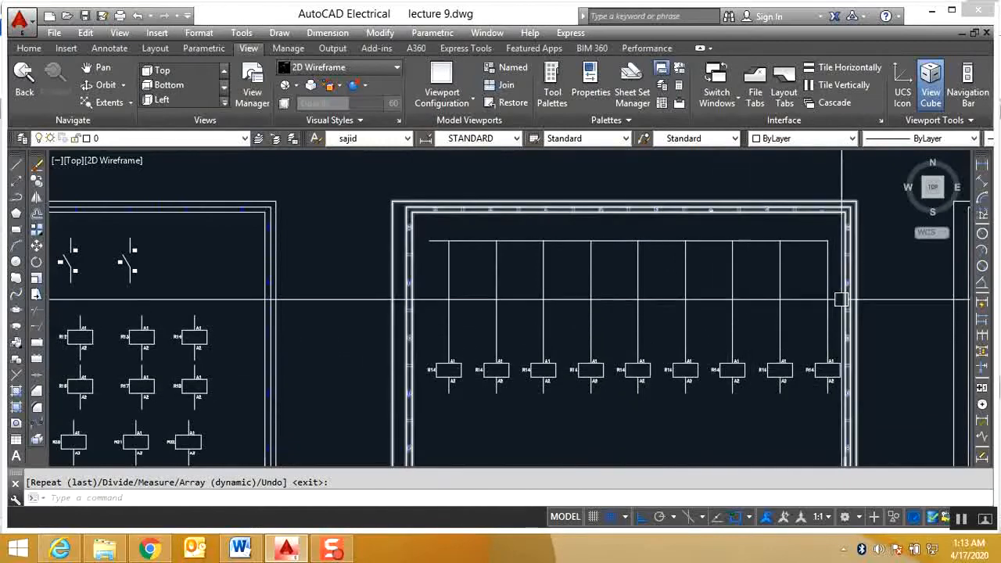
# Erase all the divided copies of the coil and vertical line, keeping only the leftmost original
pyautogui.scroll(2, 831, 316)
pyautogui.click(831, 315)
pyautogui.click(258, 420)
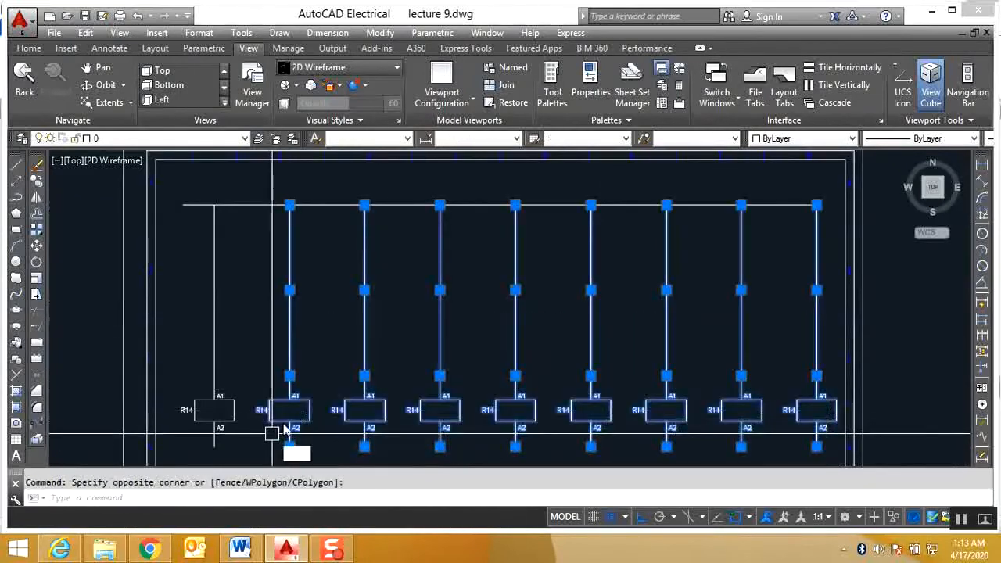
pyautogui.press('Delete')
# Use COPYM's Measure option to copy the coil and vertical line every 30 units up to the horizontal line's right end
pyautogui.write('COPYM')
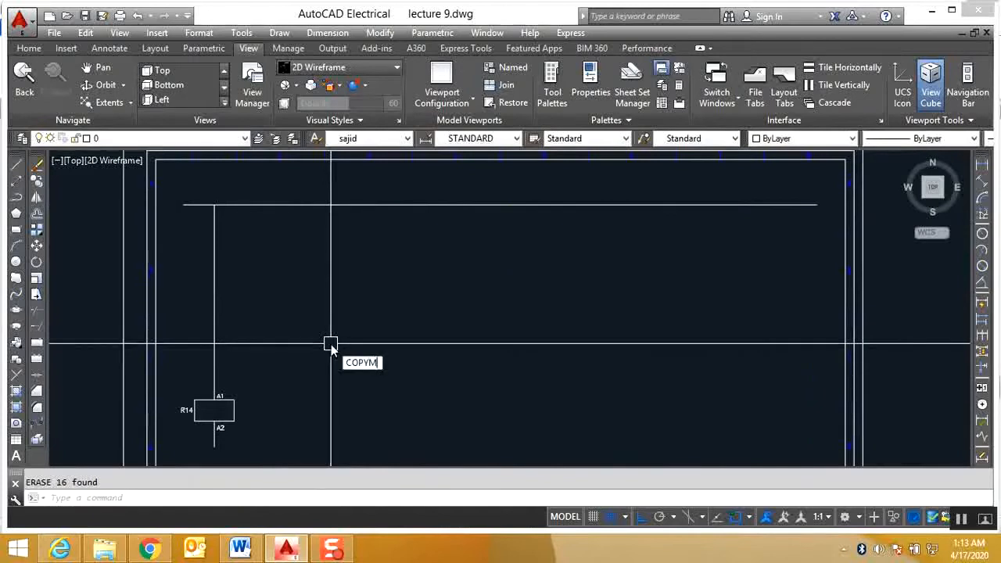
pyautogui.press('Return')
pyautogui.scroll(-3, 329, 343)
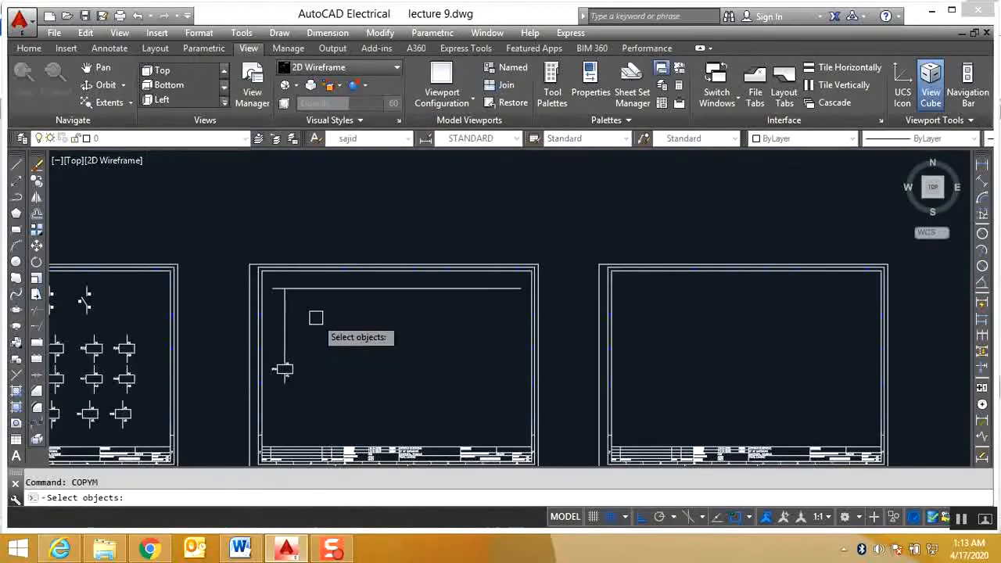
pyautogui.click(315, 315)
pyautogui.click(270, 444)
pyautogui.press('Return')
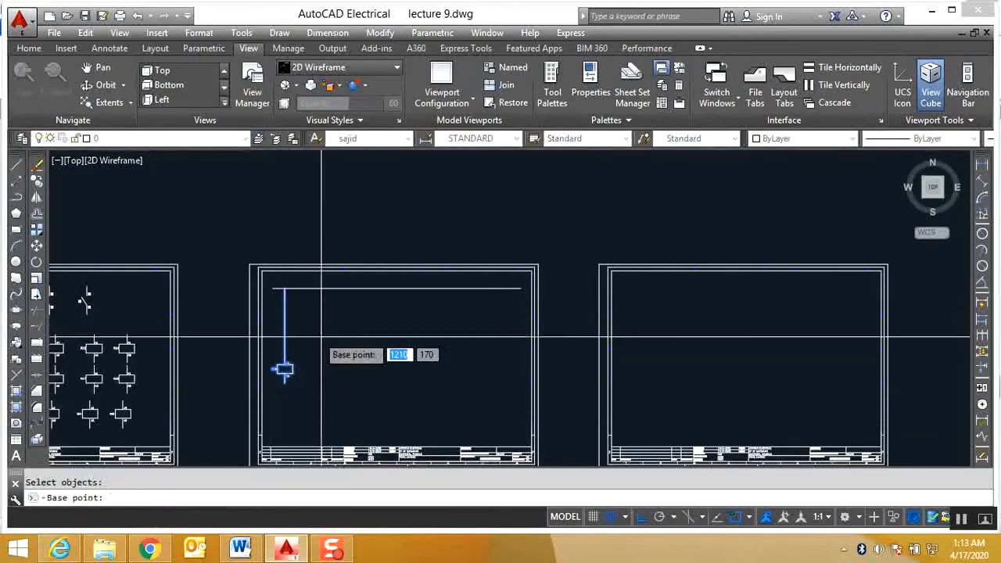
pyautogui.click(284, 289)
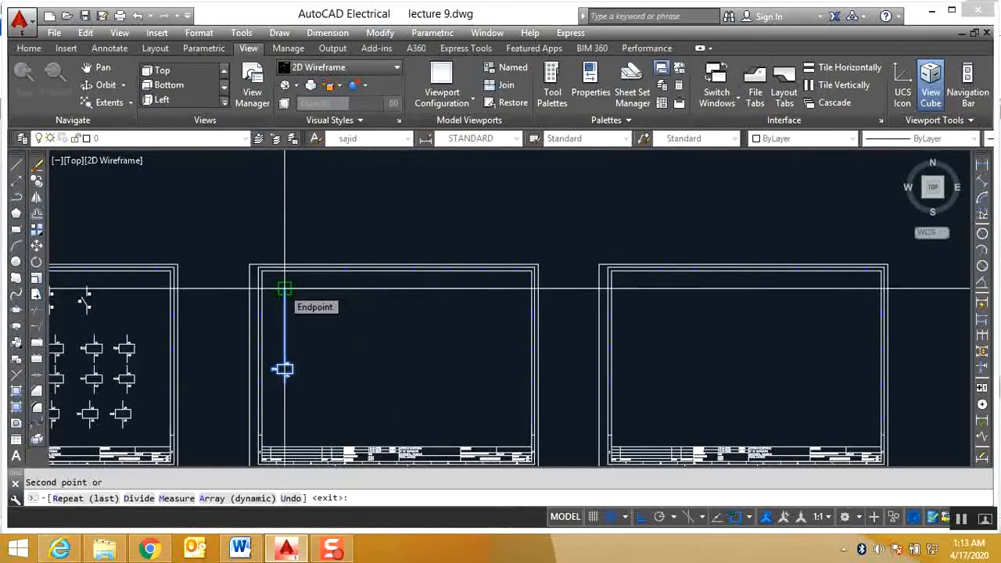
pyautogui.write('M')
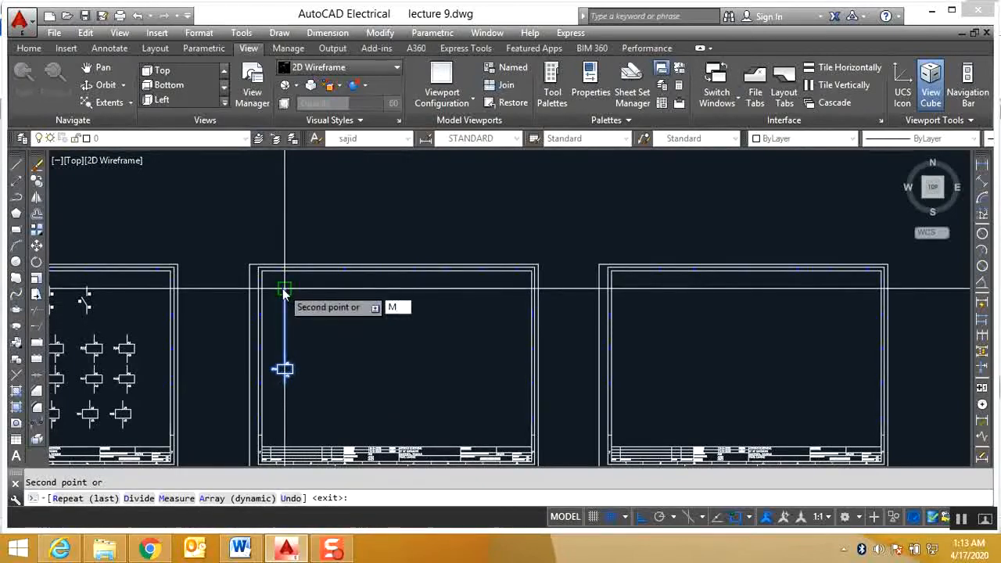
pyautogui.press('Return')
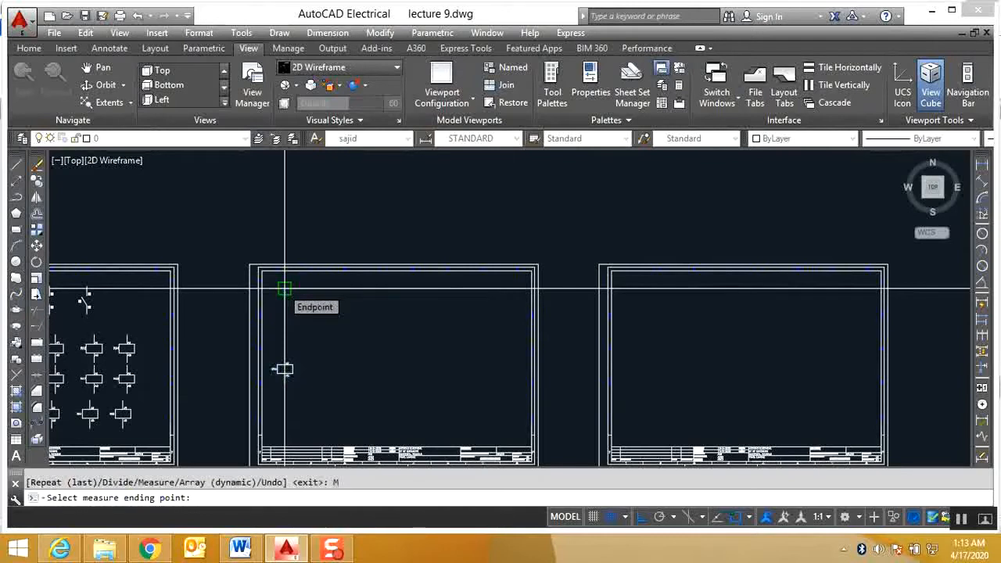
pyautogui.scroll(2, 330, 288)
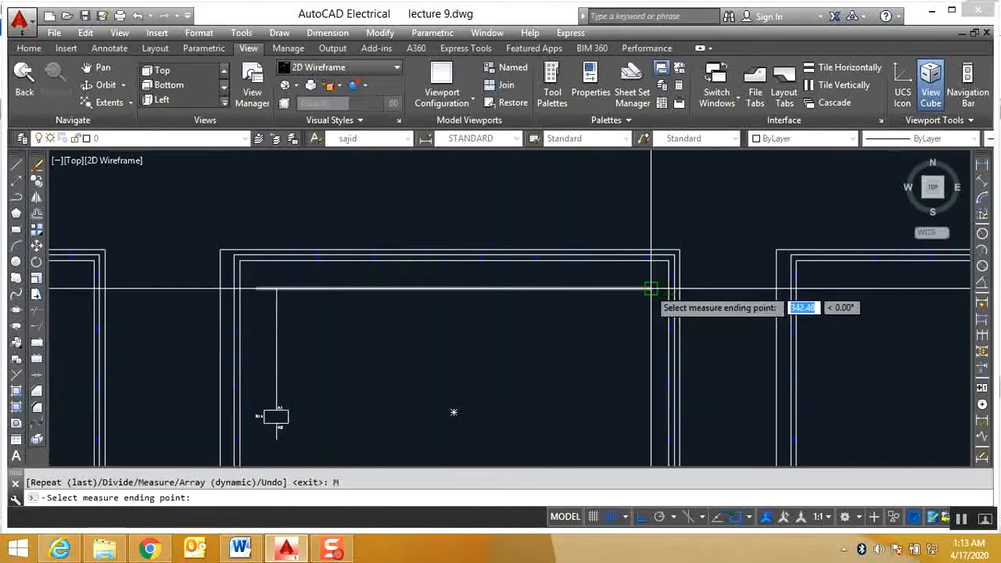
pyautogui.click(651, 289)
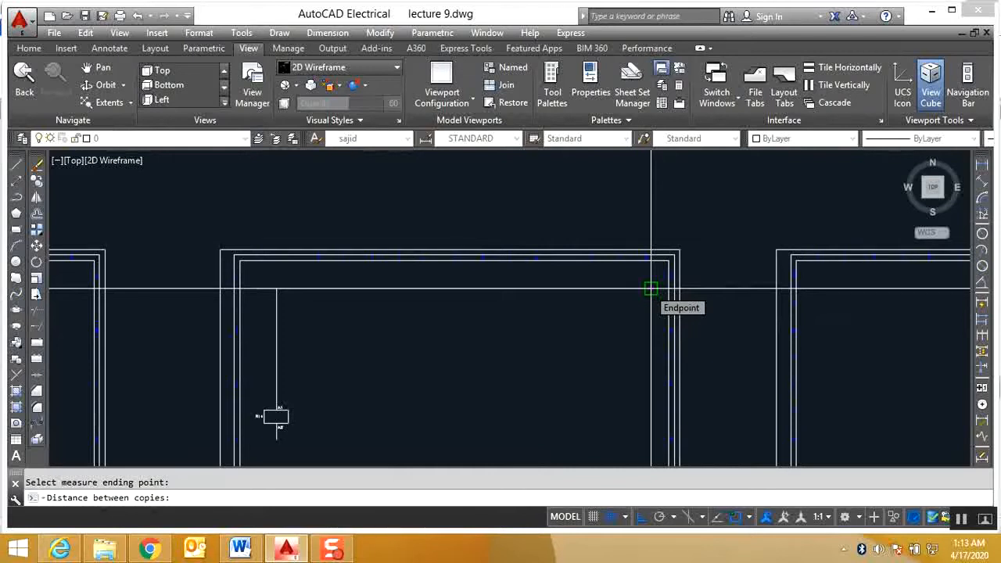
pyautogui.write('30')
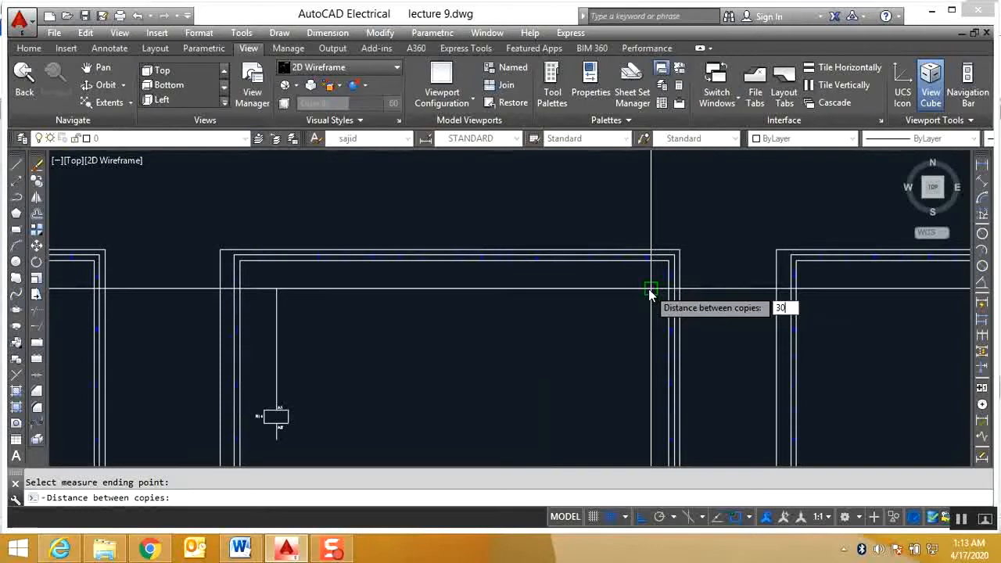
pyautogui.press('Return')
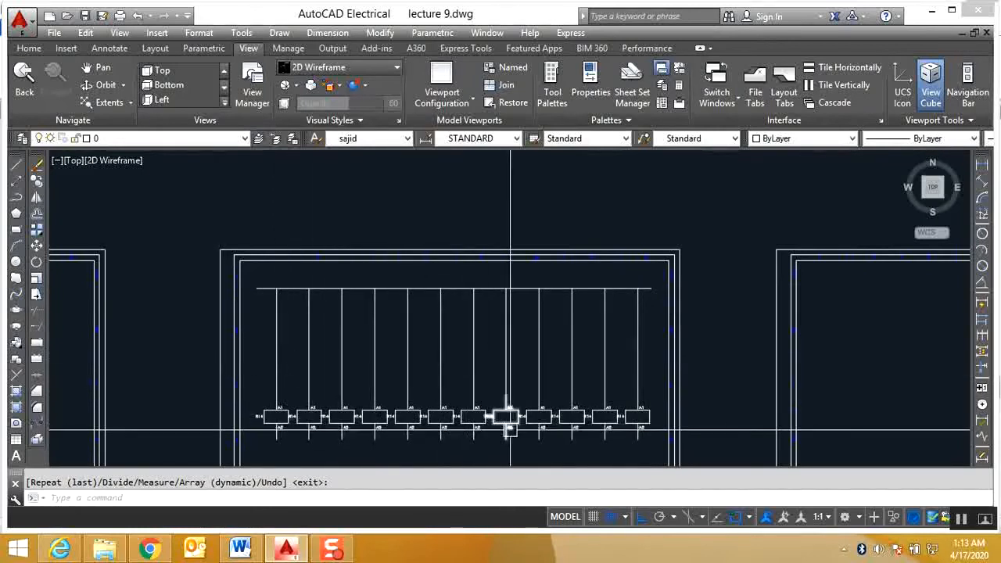
# Add a linear dimension between the first two vertical lines to check the copy spacing, and erase it
pyautogui.click(982, 166)
pyautogui.click(283, 334)
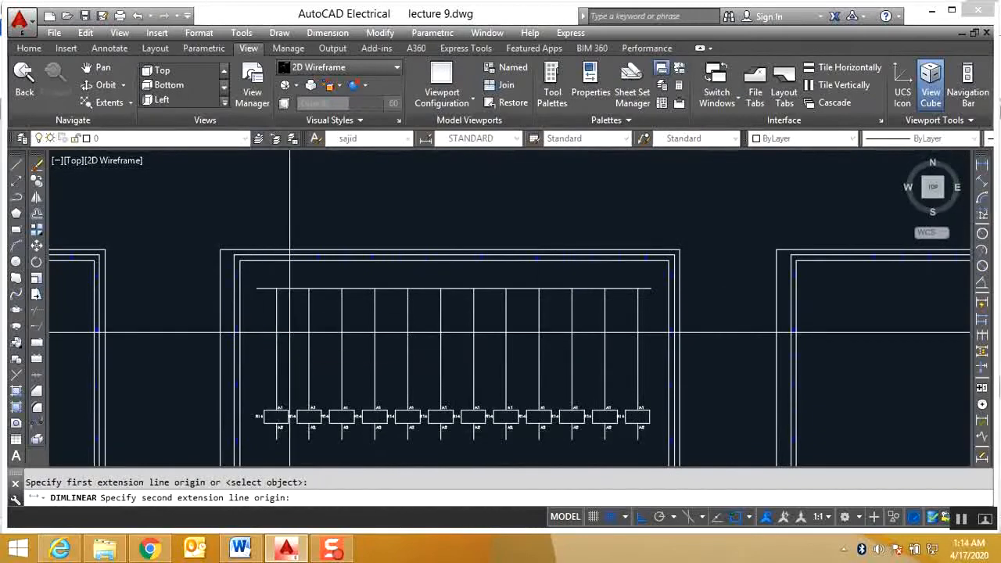
pyautogui.click(306, 340)
pyautogui.scroll(5, 304, 321)
pyautogui.click(301, 319)
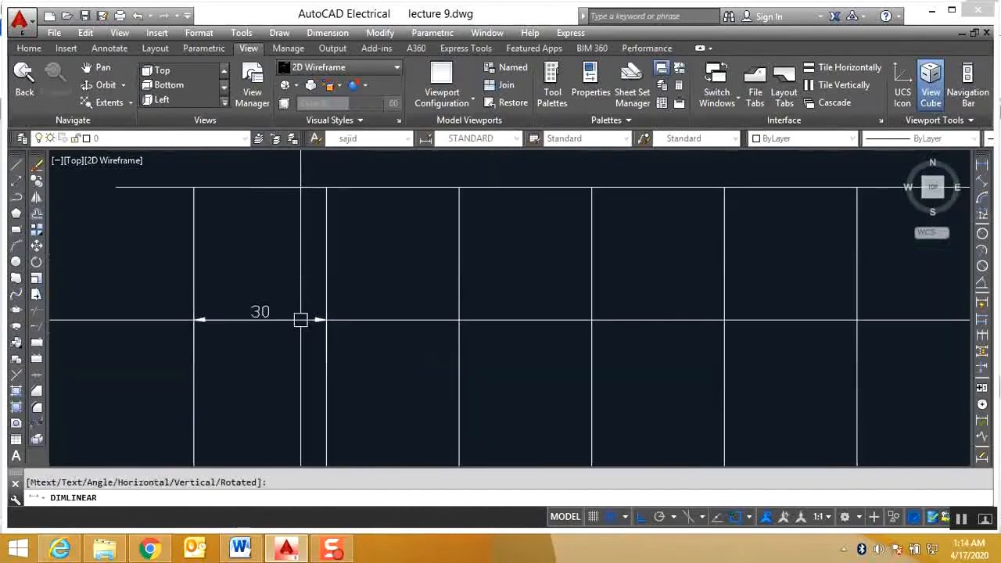
pyautogui.press('Escape')
pyautogui.scroll(-6, 301, 320)
pyautogui.scroll(3, 353, 353)
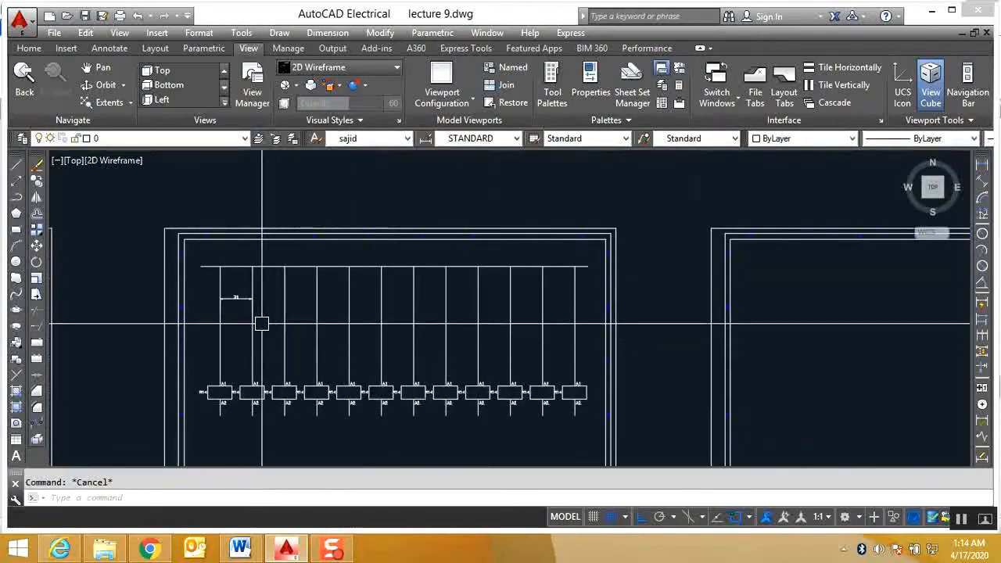
pyautogui.click(235, 305)
pyautogui.press('Delete')
# Check the course outline in Word, and back in AutoCAD Electrical copy the rightmost R14 coil into the empty sheet beside it
pyautogui.click(240, 549)
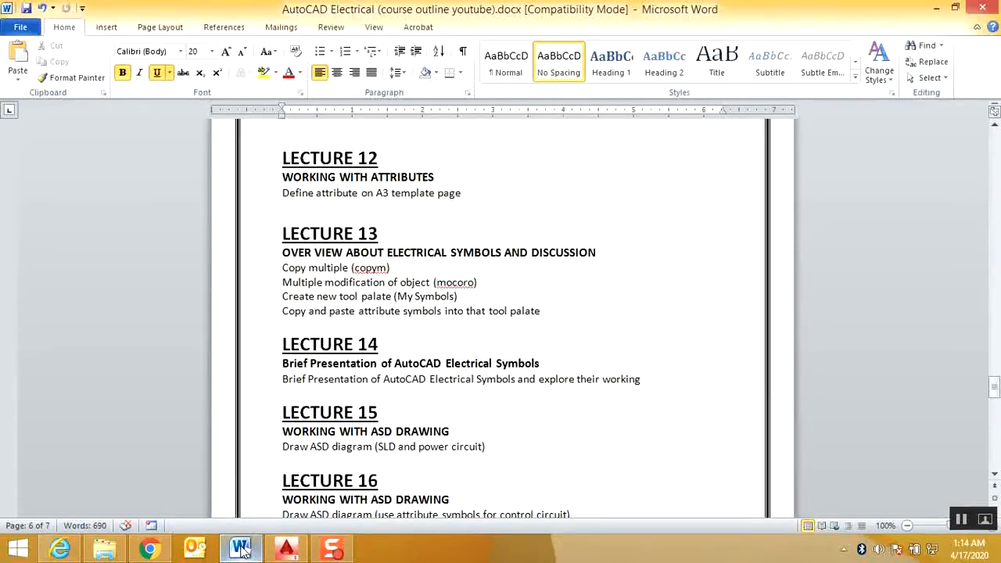
pyautogui.click(240, 549)
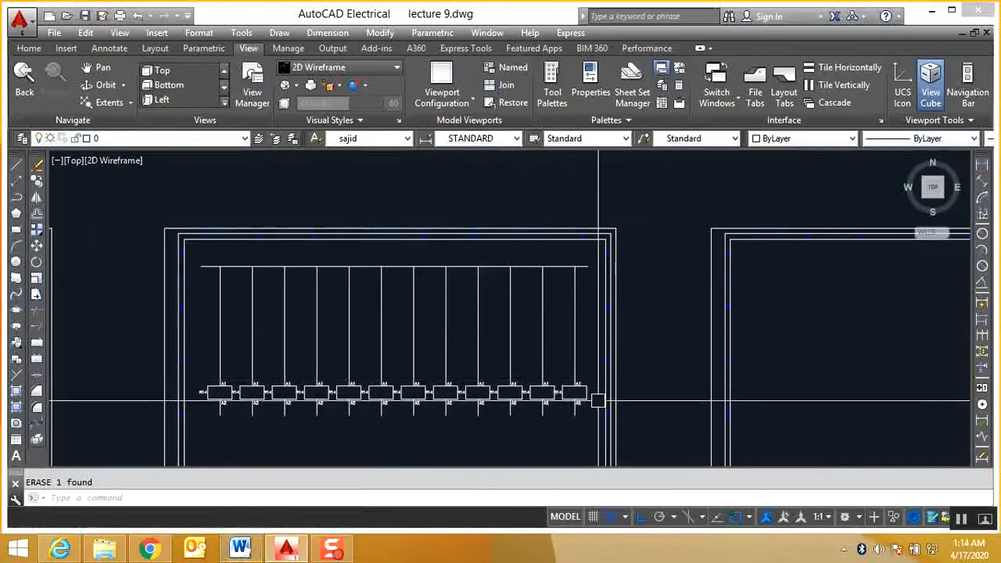
pyautogui.write('co')
pyautogui.press('Return')
pyautogui.click(431, 324)
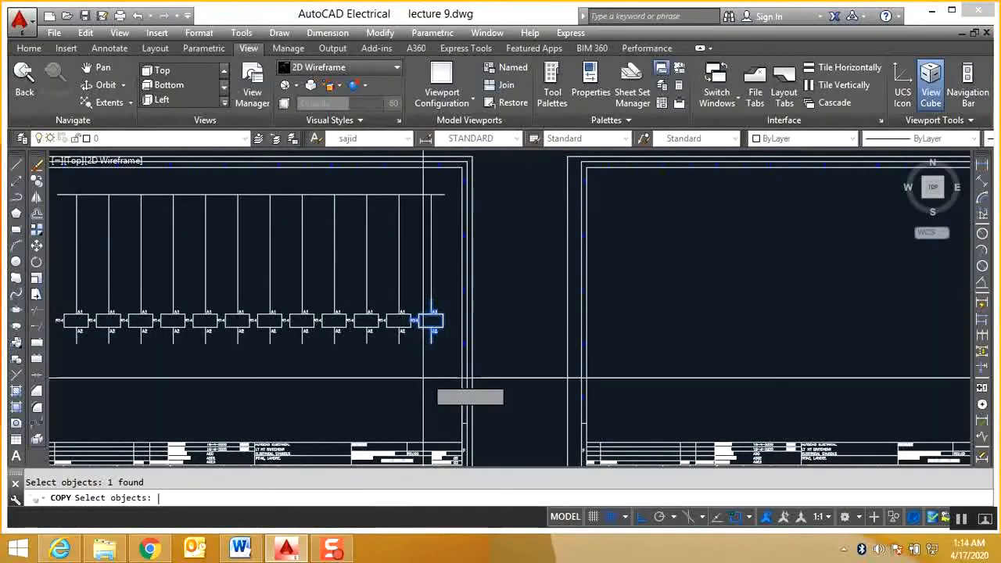
pyautogui.press('Return')
pyautogui.click(427, 377)
pyautogui.click(670, 354)
pyautogui.press('Escape')
pyautogui.moveTo(671, 355); pyautogui.dragTo(462, 358, button='middle')
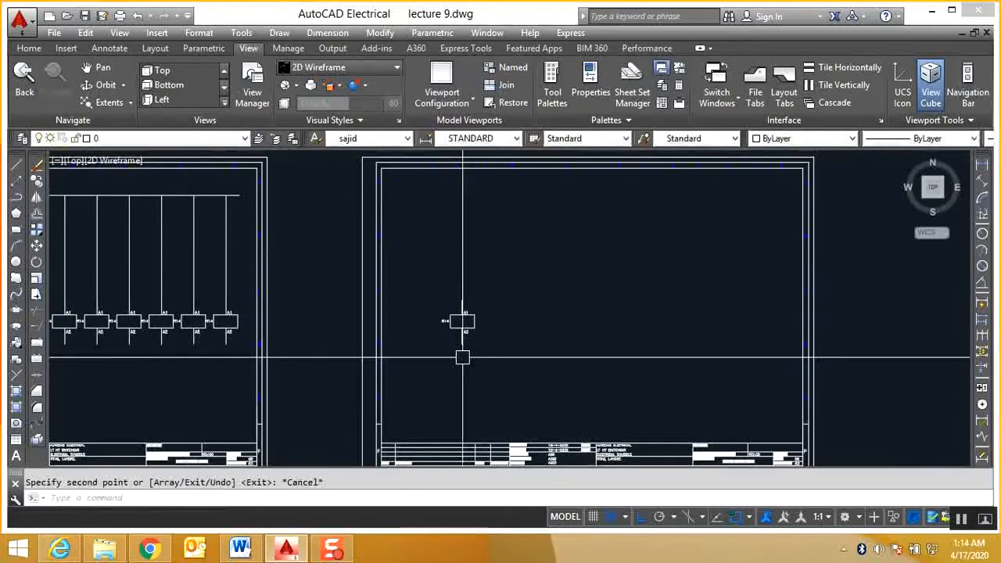
# Use MOCORO's Move option to shift the copied R14 coil horizontally to the right from its lower end
pyautogui.write('mocoro')
pyautogui.press('Return')
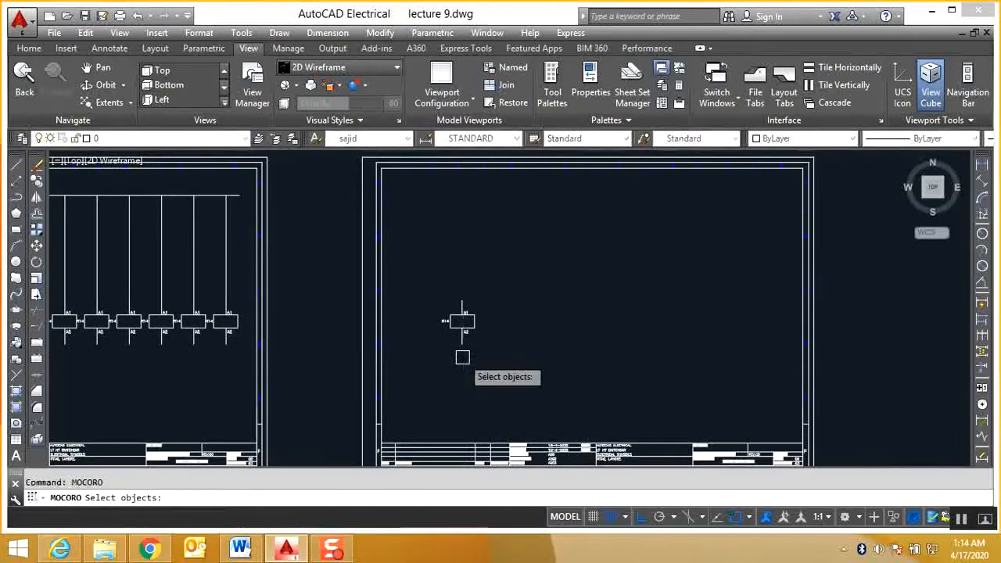
pyautogui.scroll(3, 462, 357)
pyautogui.click(457, 306)
pyautogui.press('Return')
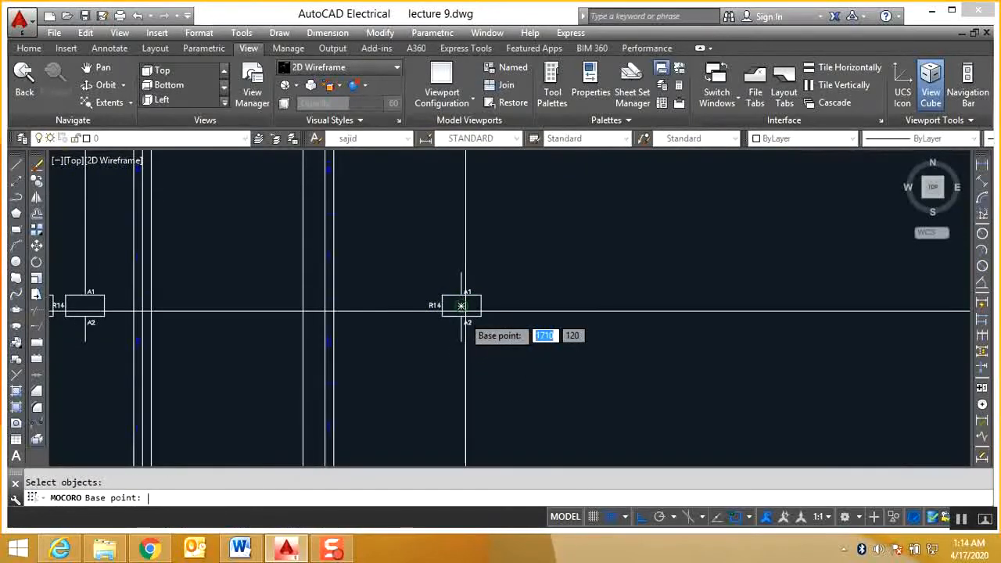
pyautogui.click(466, 345)
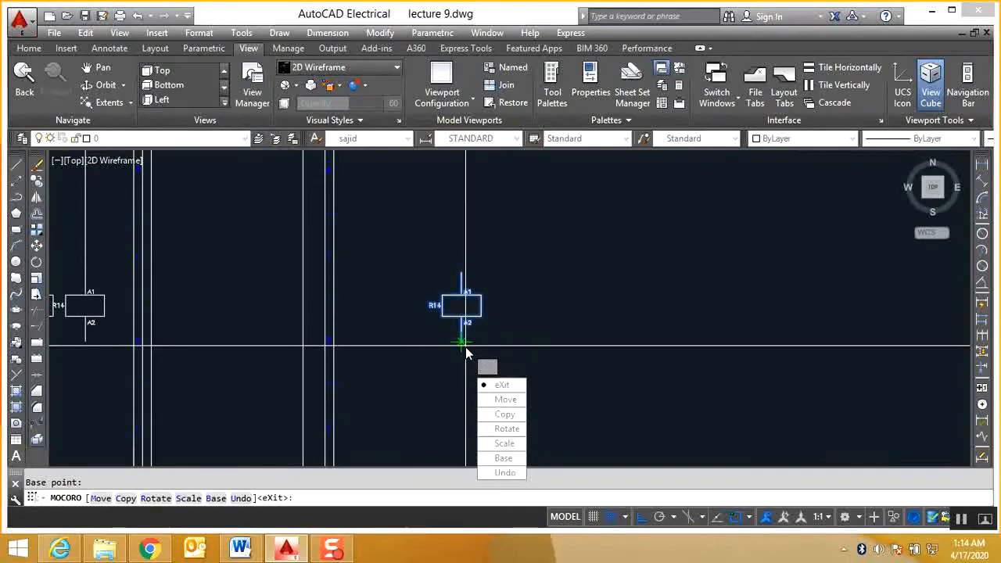
pyautogui.click(505, 399)
pyautogui.click(582, 330)
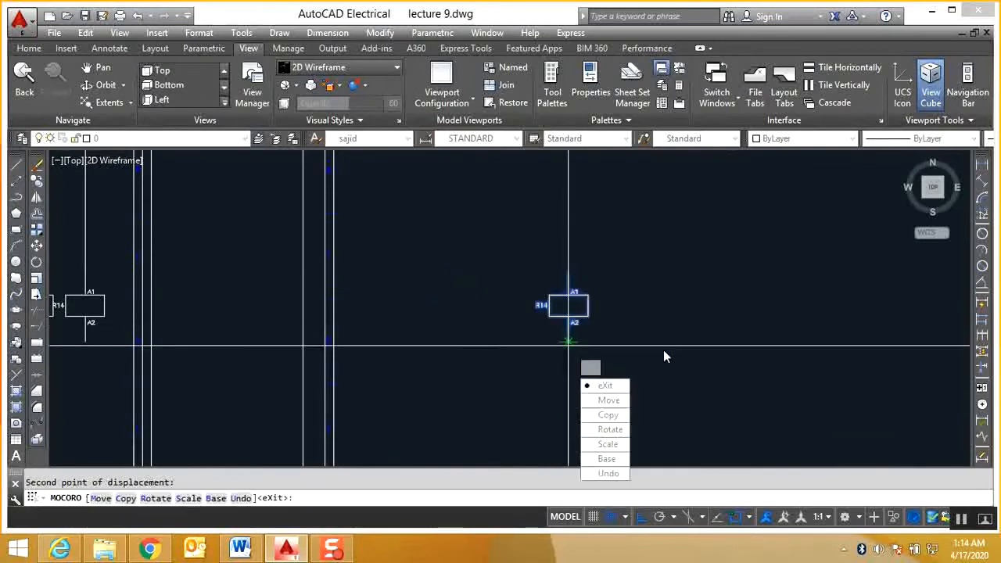
pyautogui.press('Escape')
# Use MOCORO's Copy option to place two copies of the R14 coil in line to its right
pyautogui.press('Return')
pyautogui.click(568, 305)
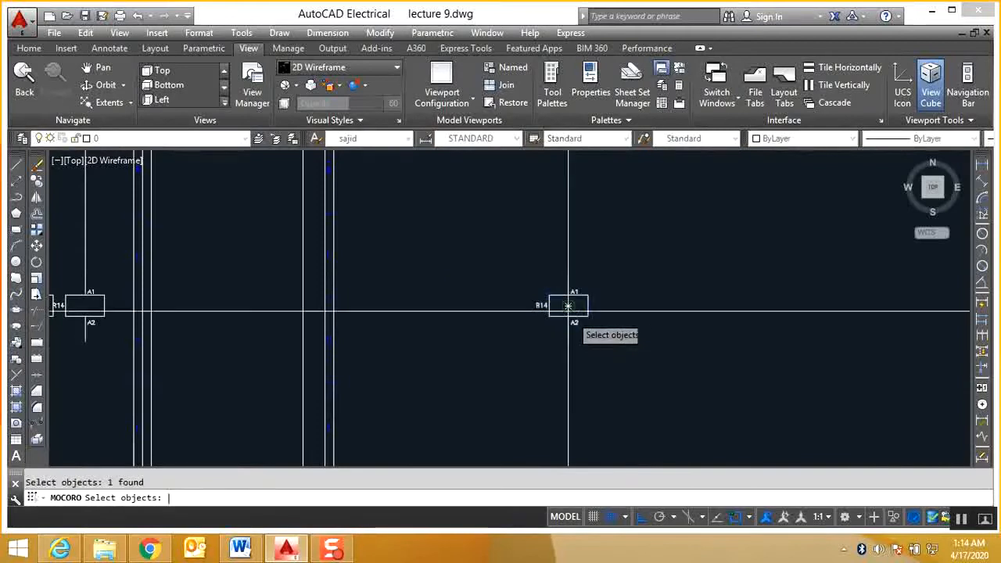
pyautogui.press('Return')
pyautogui.click(568, 342)
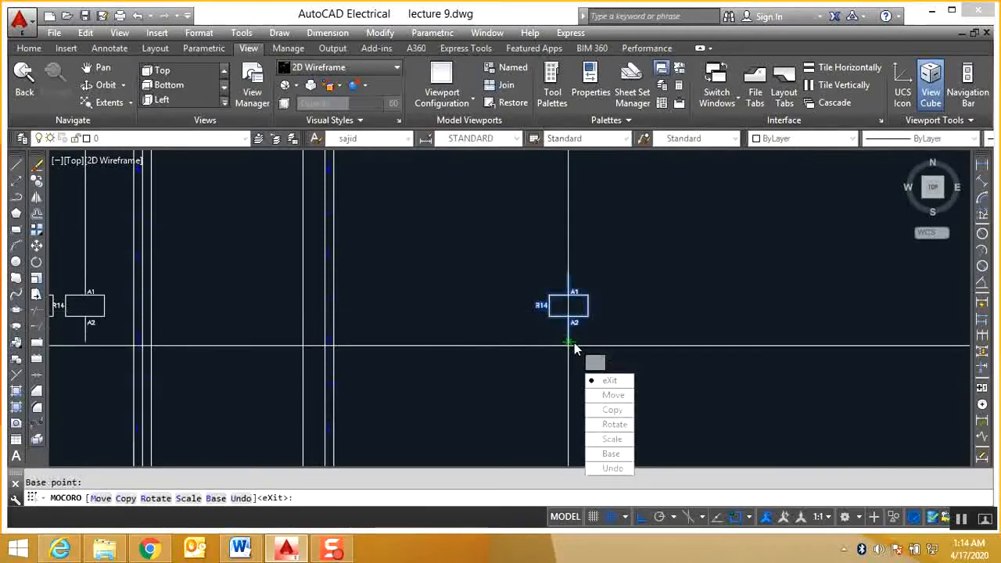
pyautogui.click(614, 412)
pyautogui.click(653, 342)
pyautogui.click(688, 342)
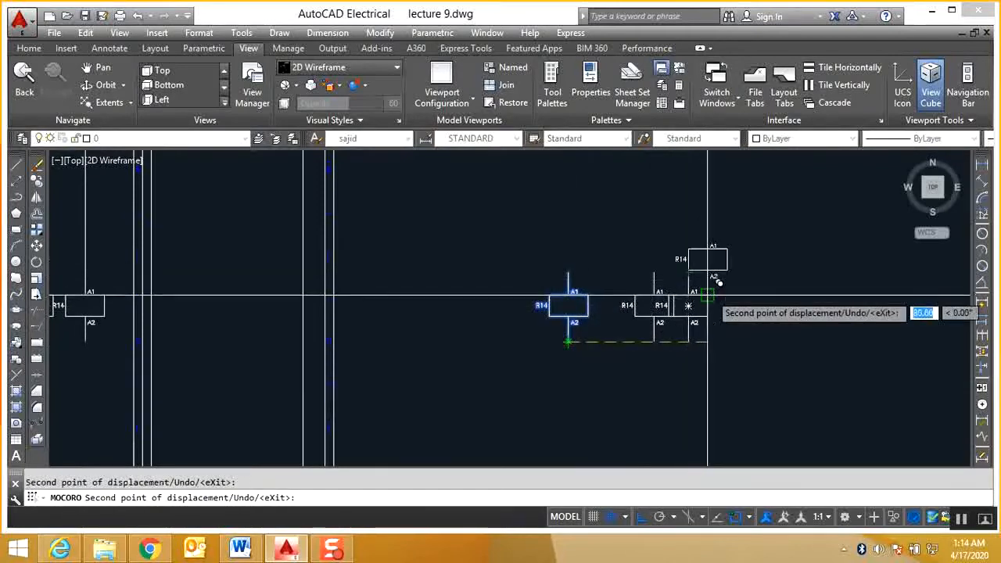
# Turn Ortho off, place more coil copies at scattered positions around the sheet, and end the copying
pyautogui.press('F8')
pyautogui.scroll(-4, 708, 298)
pyautogui.scroll(1, 555, 297)
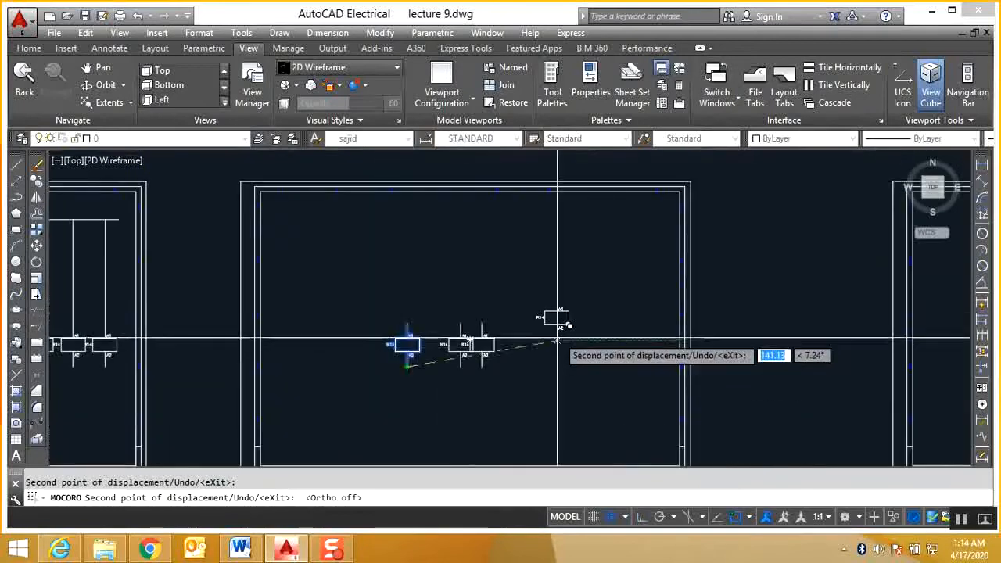
pyautogui.click(482, 296)
pyautogui.click(396, 282)
pyautogui.click(332, 359)
pyautogui.click(472, 422)
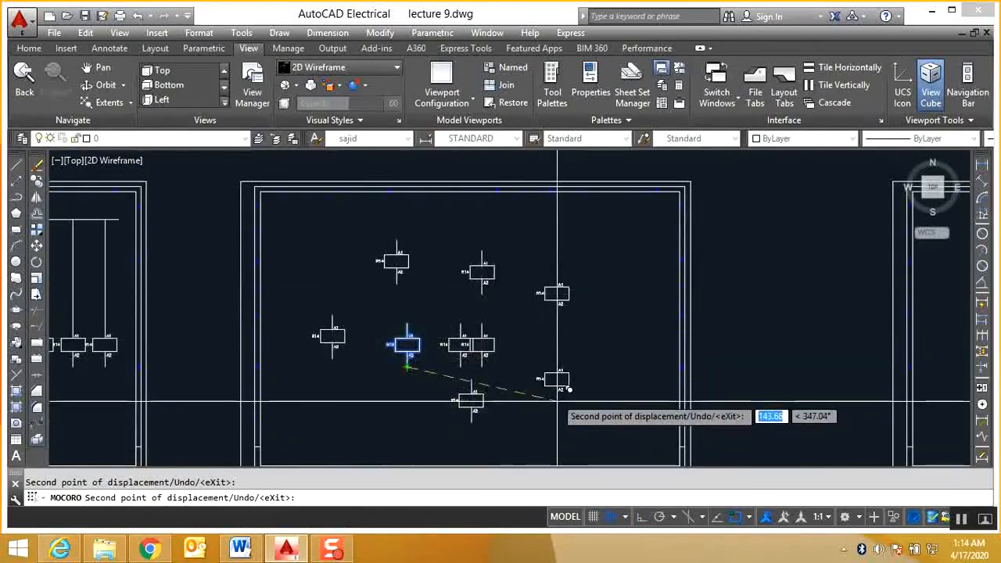
pyautogui.rightClick(524, 393)
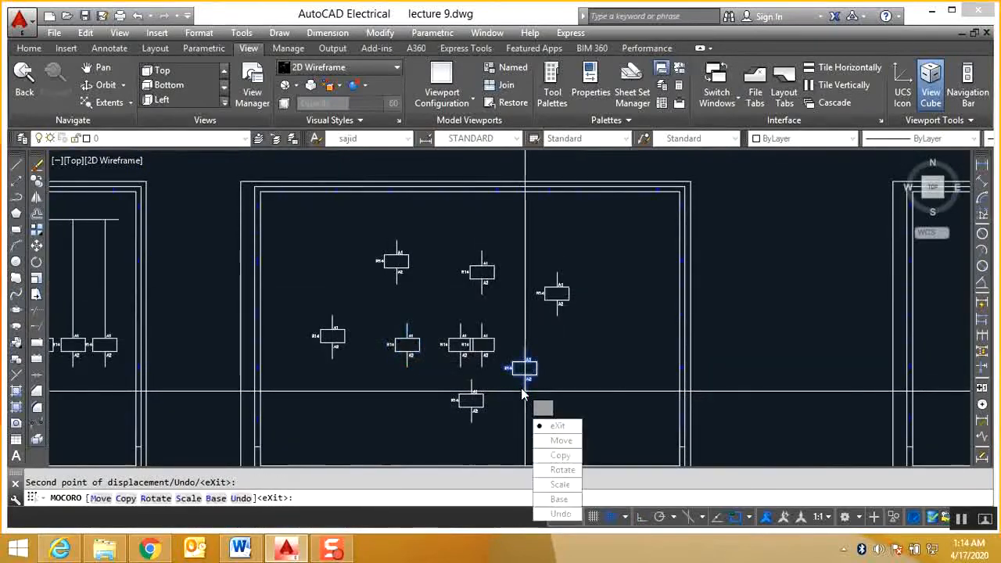
# With MOCORO, rotate the last placed coil copy to a diagonal orientation and scale it by a factor of 1.3
pyautogui.click(563, 470)
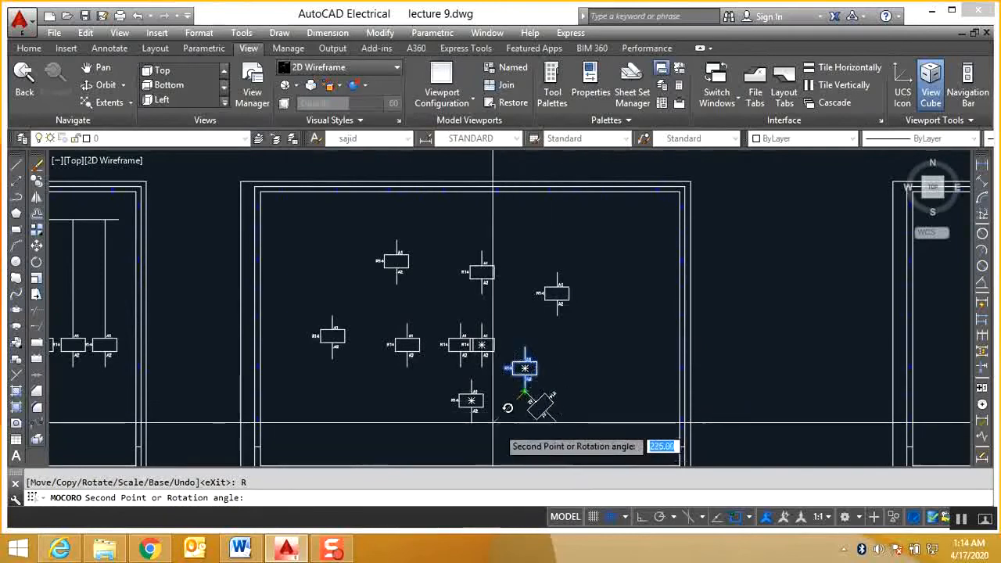
pyautogui.click(553, 369)
pyautogui.press('Down')
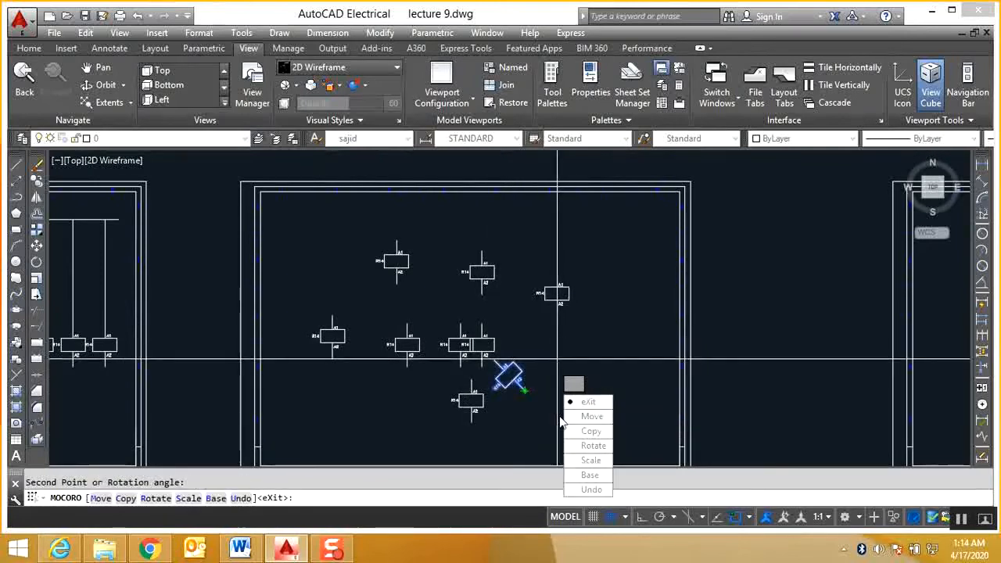
pyautogui.click(591, 460)
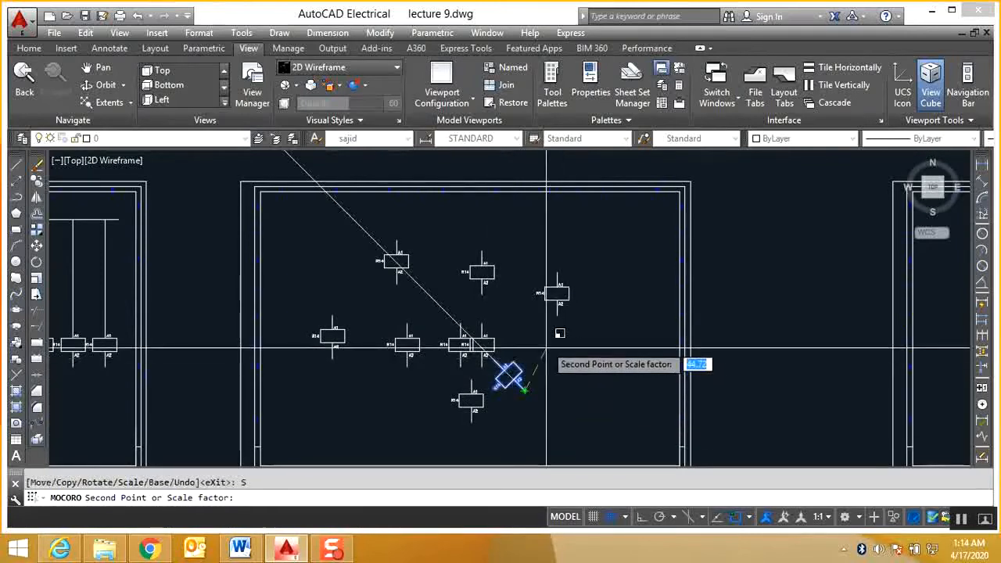
pyautogui.write('1.3')
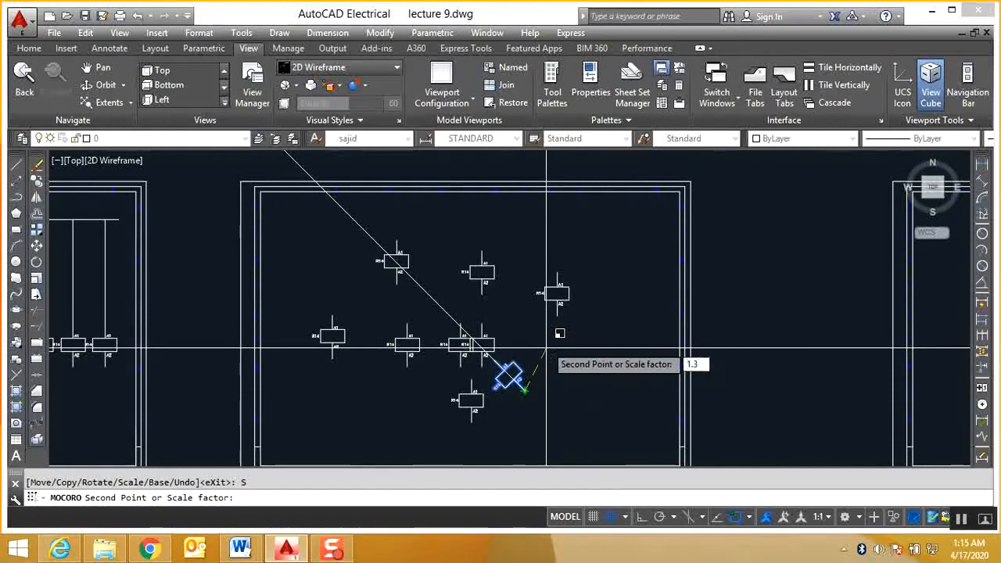
pyautogui.press('Return')
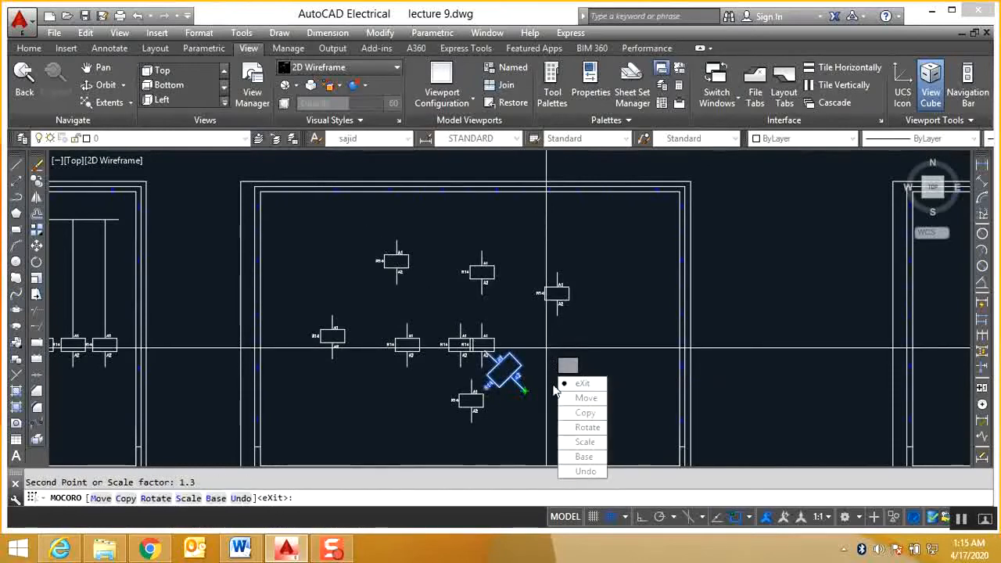
pyautogui.click(583, 383)
# Inspect the rotated and scaled coil up close, and switch to the course outline in Word
pyautogui.scroll(5, 540, 343)
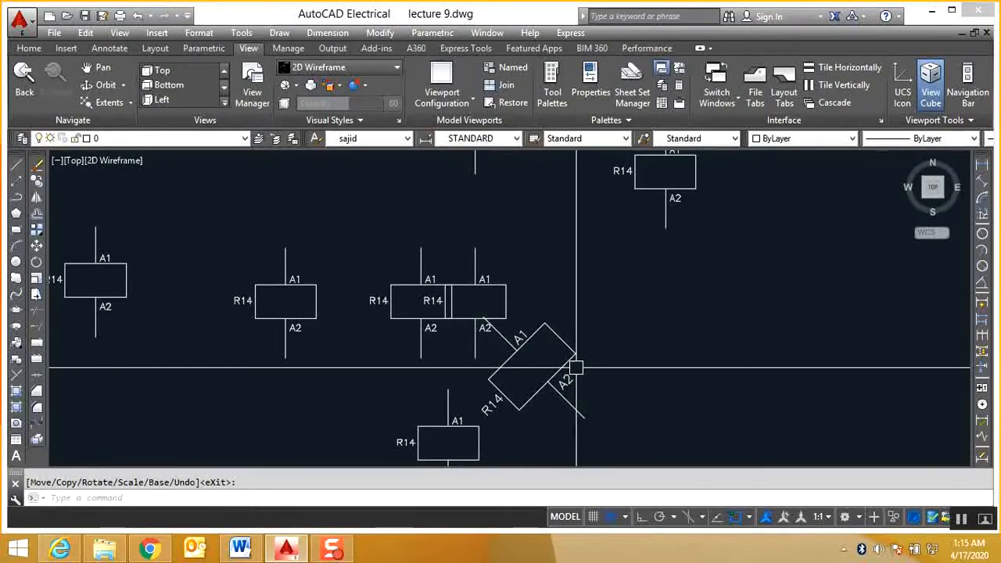
pyautogui.click(577, 368)
pyautogui.click(582, 413)
pyautogui.press('Escape')
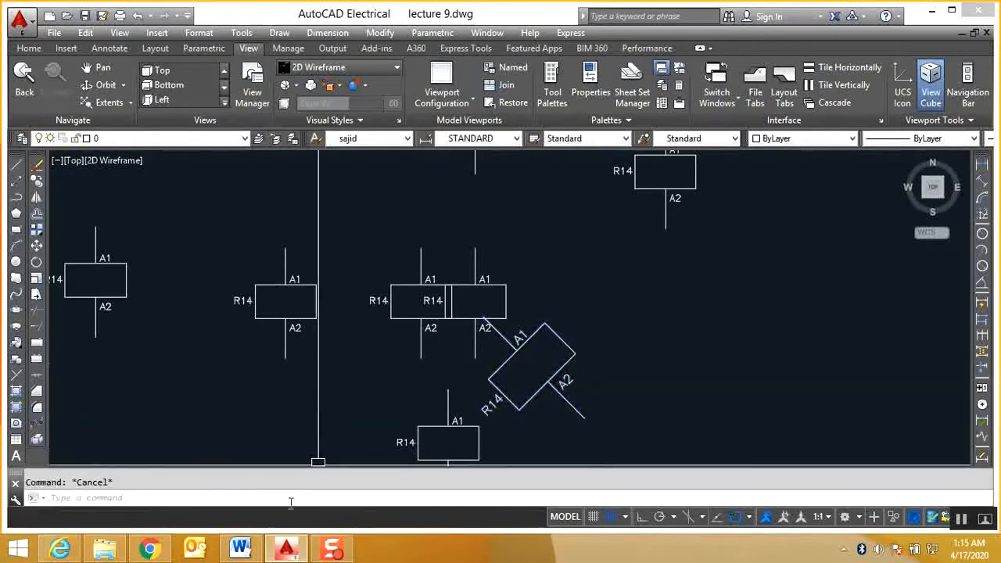
pyautogui.click(239, 550)
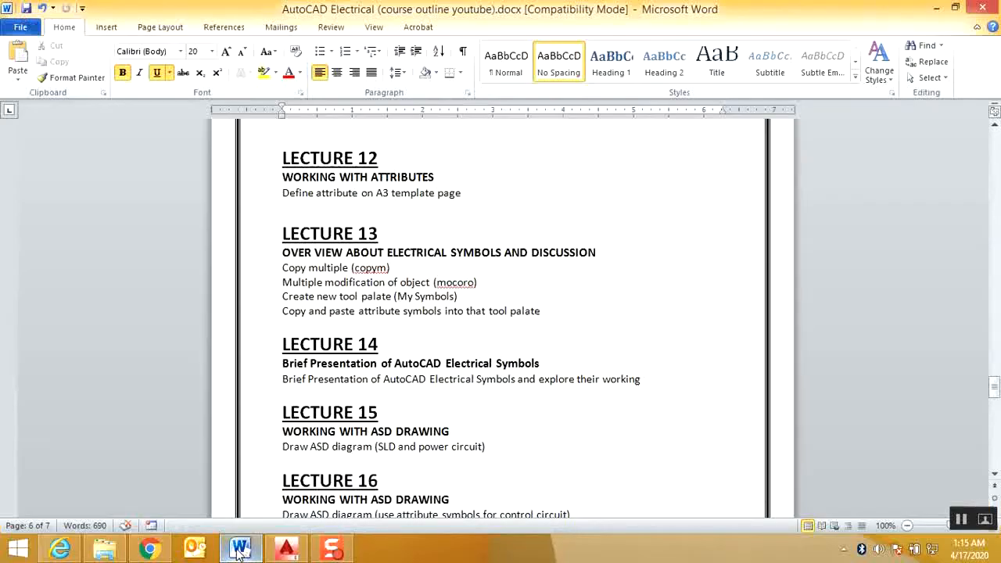
# Switch back to AutoCAD Electrical, show the tool palettes, and bring up the Electrical palette
pyautogui.click(240, 550)
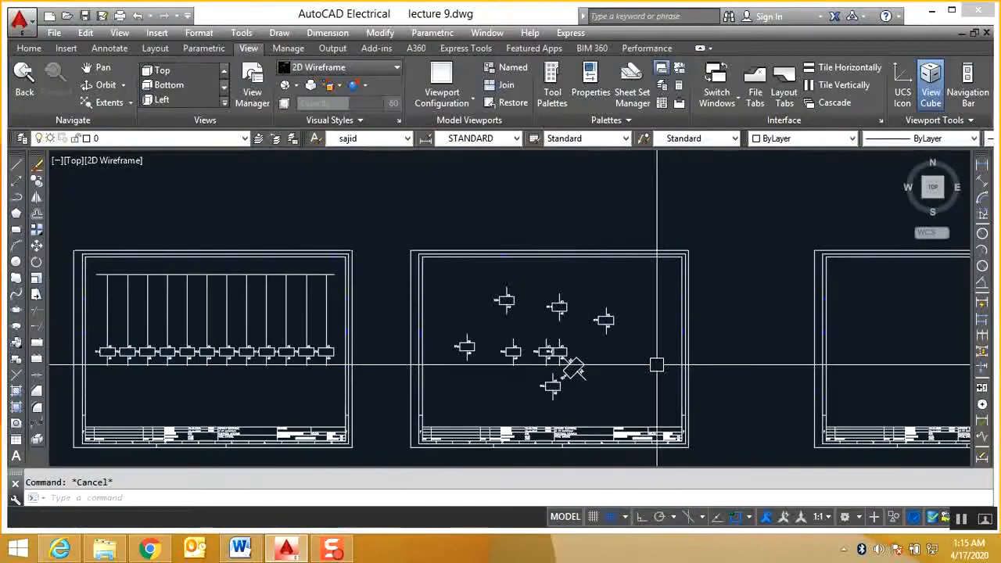
pyautogui.hotkey('ctrl', '3')
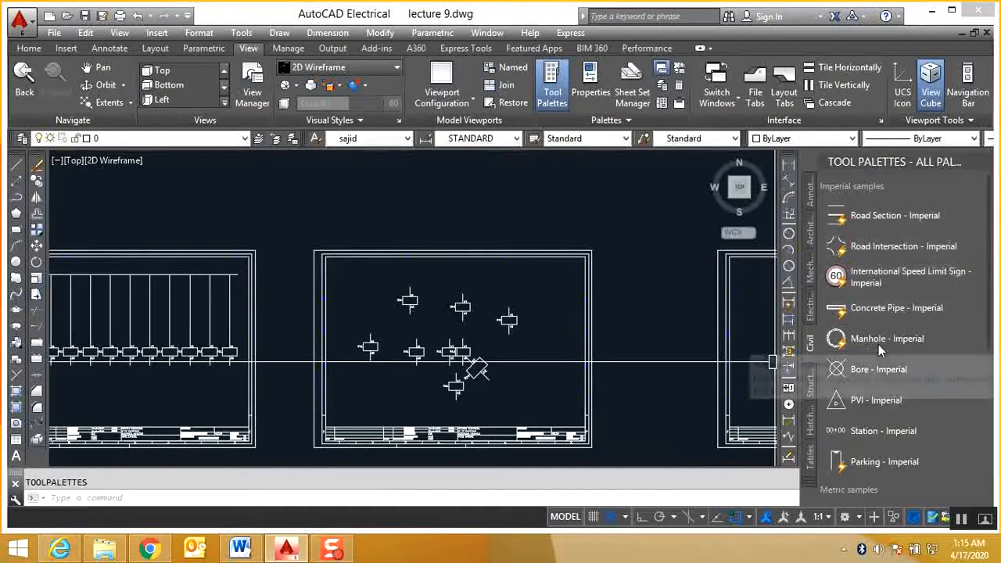
pyautogui.click(809, 312)
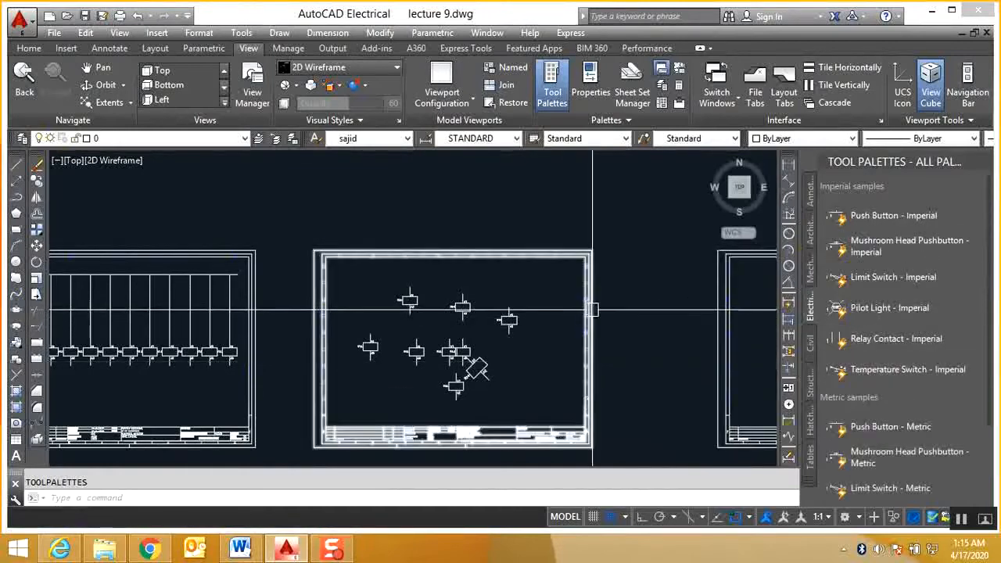
# Insert the Pilot Light - Imperial symbol from the Electrical palette onto the empty sheet beside the scattered coils
pyautogui.scroll(-3, 772, 328)
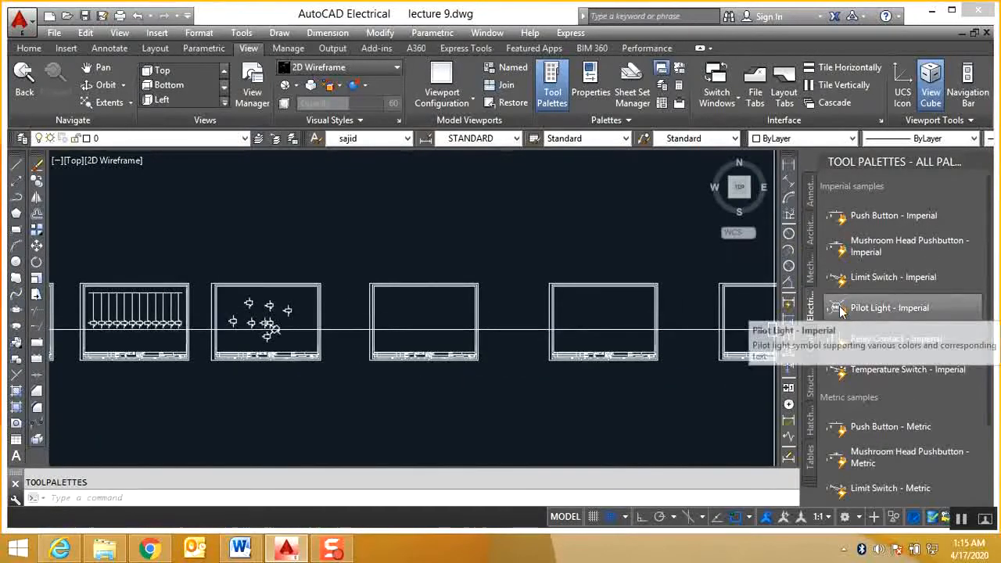
pyautogui.moveTo(839, 307); pyautogui.dragTo(537, 316)
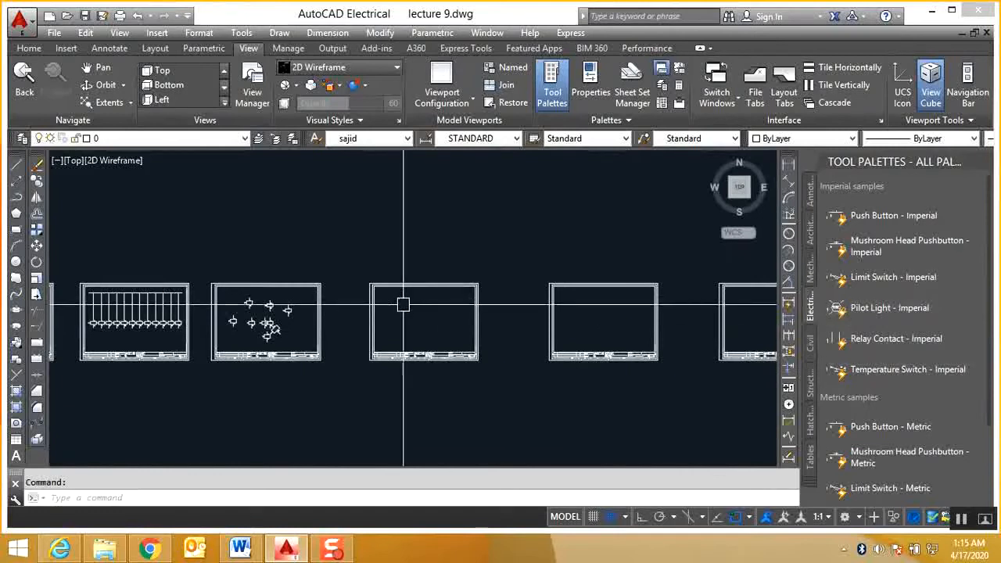
pyautogui.scroll(10, 395, 296)
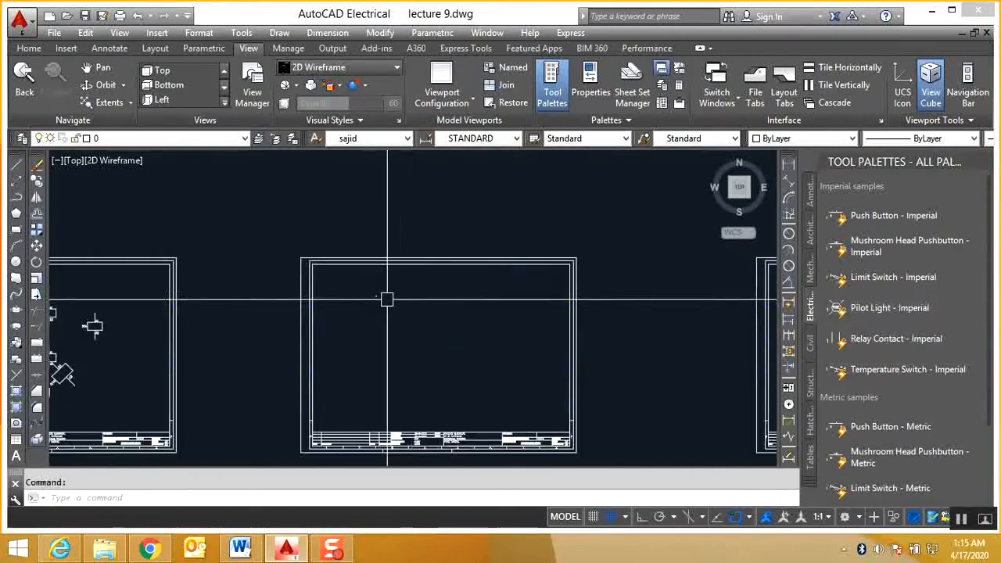
pyautogui.click(298, 359)
pyautogui.click(279, 361)
pyautogui.doubleClick(279, 360)
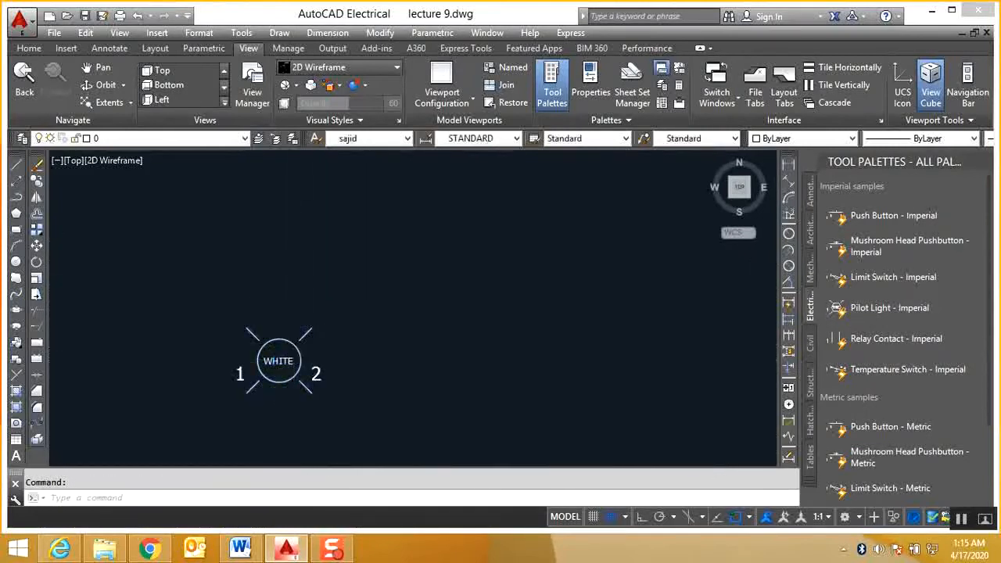
pyautogui.press('Escape')
# Erase the pilot light symbol from the sheet
pyautogui.scroll(-10, 450, 382)
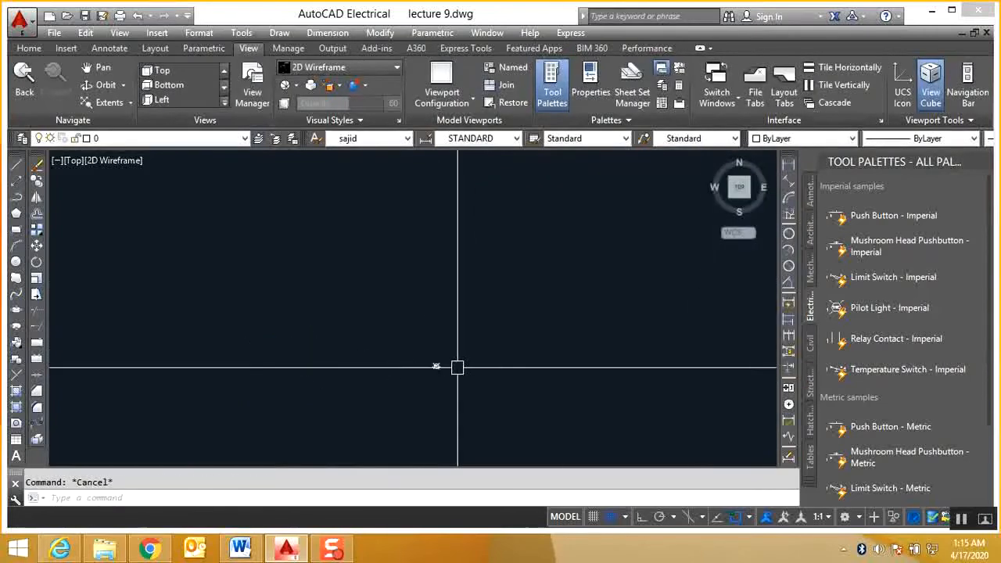
pyautogui.click(550, 345)
pyautogui.click(407, 384)
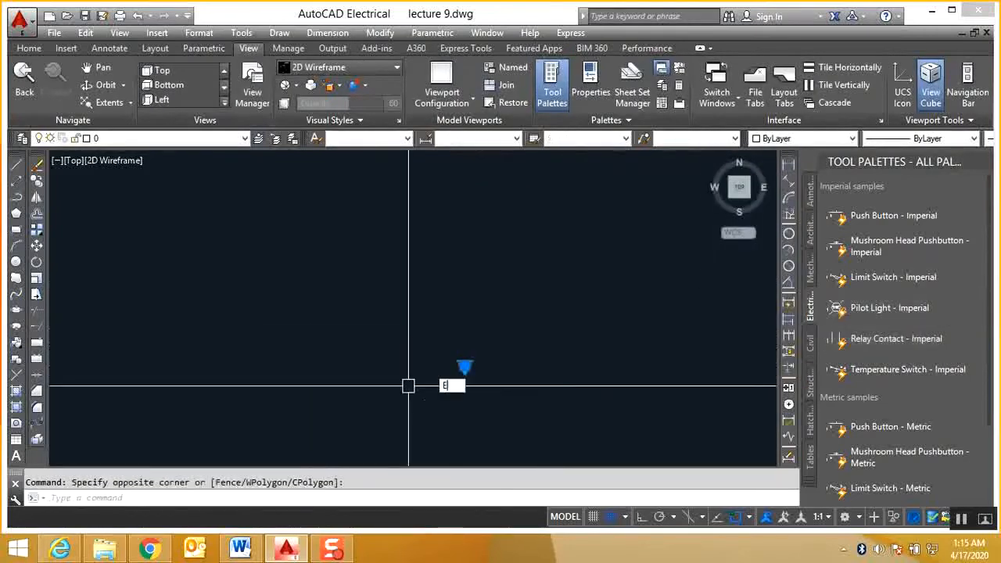
pyautogui.press('Delete')
# Look over the earlier sheets to examine the available timer, relay coil and contact symbols
pyautogui.scroll(10, 477, 333)
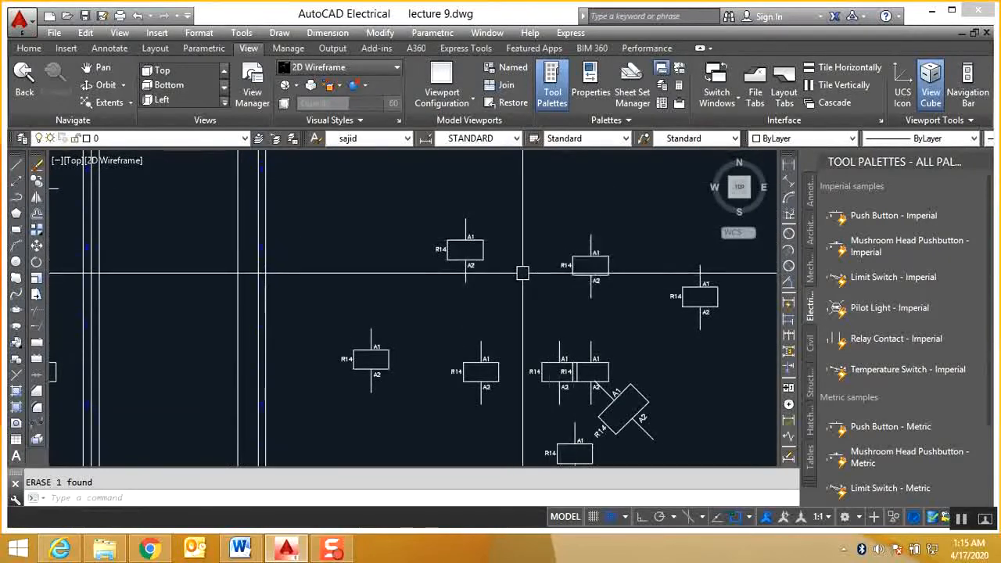
pyautogui.scroll(-5, 493, 312)
pyautogui.scroll(3, 414, 313)
pyautogui.scroll(-2, 268, 312)
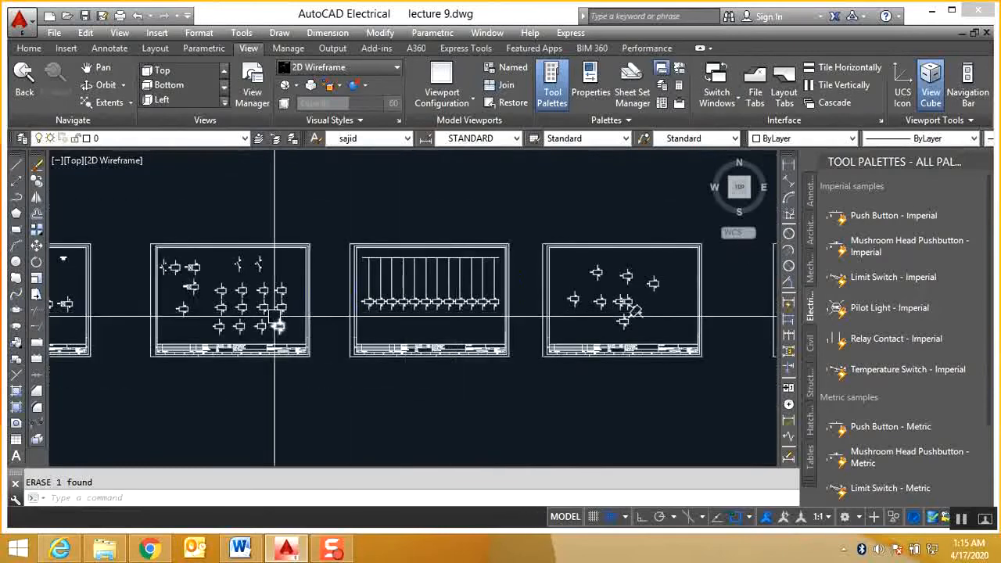
pyautogui.scroll(4, 207, 313)
pyautogui.scroll(3, 456, 347)
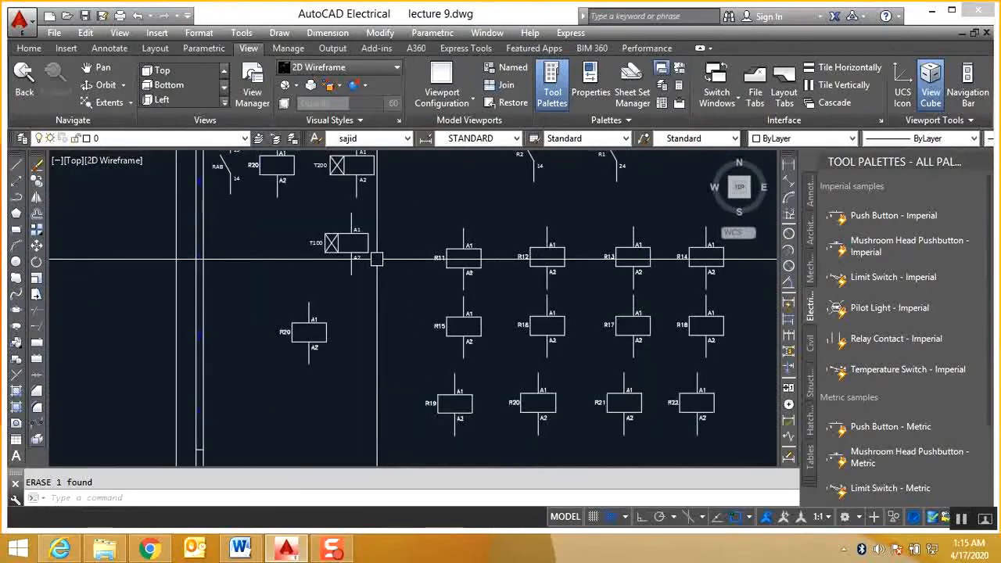
pyautogui.scroll(-2, 406, 235)
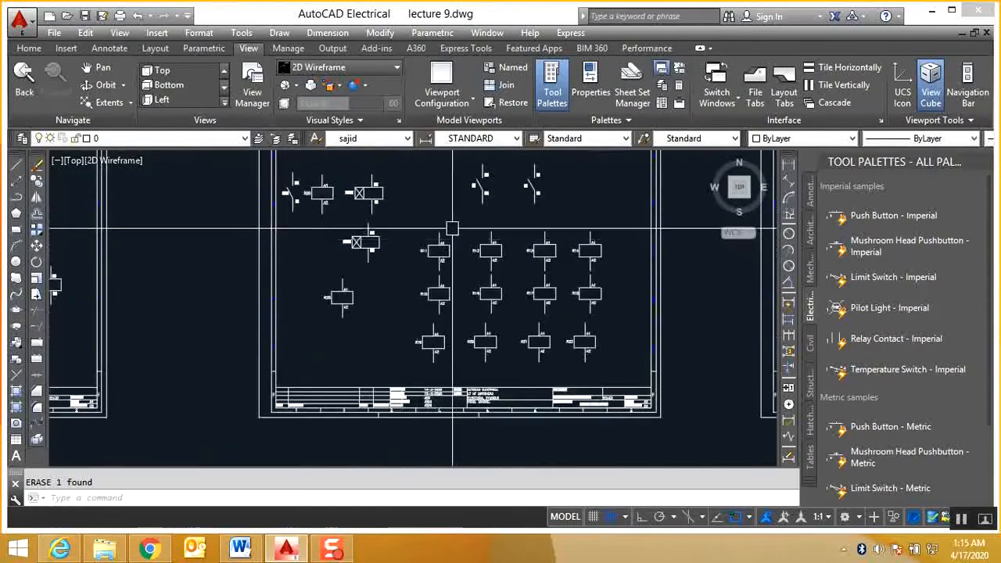
pyautogui.scroll(-2, 453, 227)
pyautogui.moveTo(452, 235); pyautogui.dragTo(505, 239, button='middle')
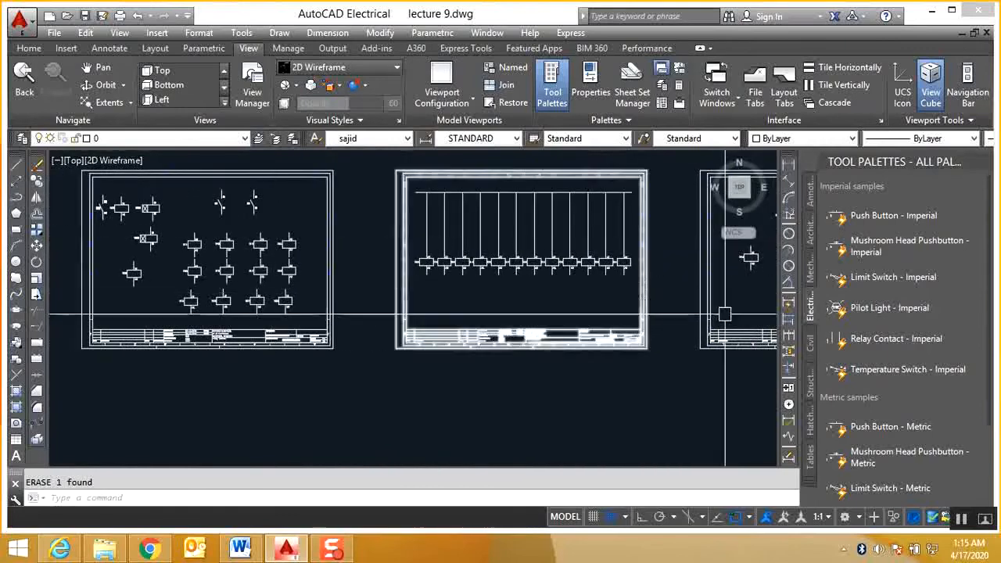
# Create a new tool palette below Electrical and name it with the author's first name
pyautogui.rightClick(816, 317)
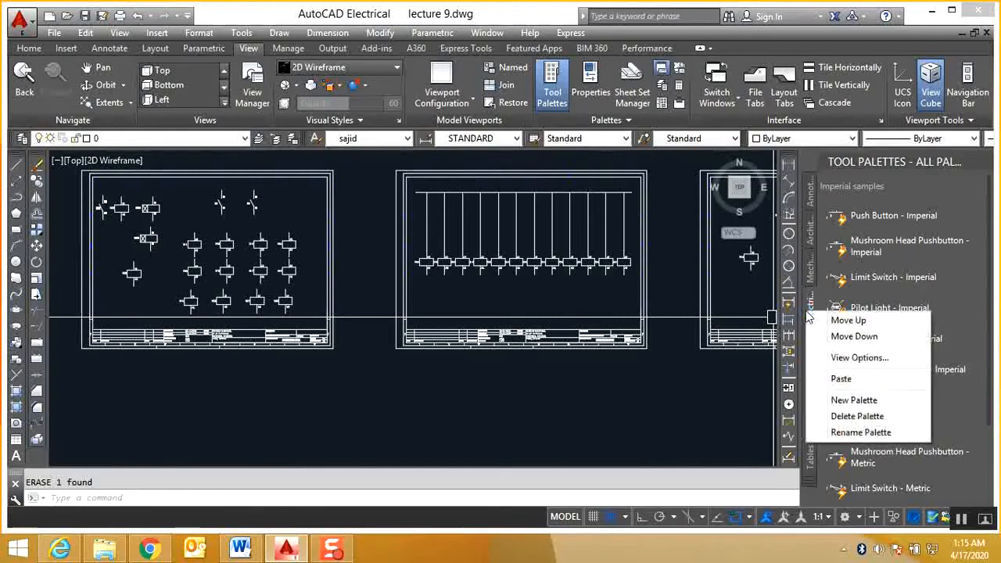
pyautogui.click(854, 400)
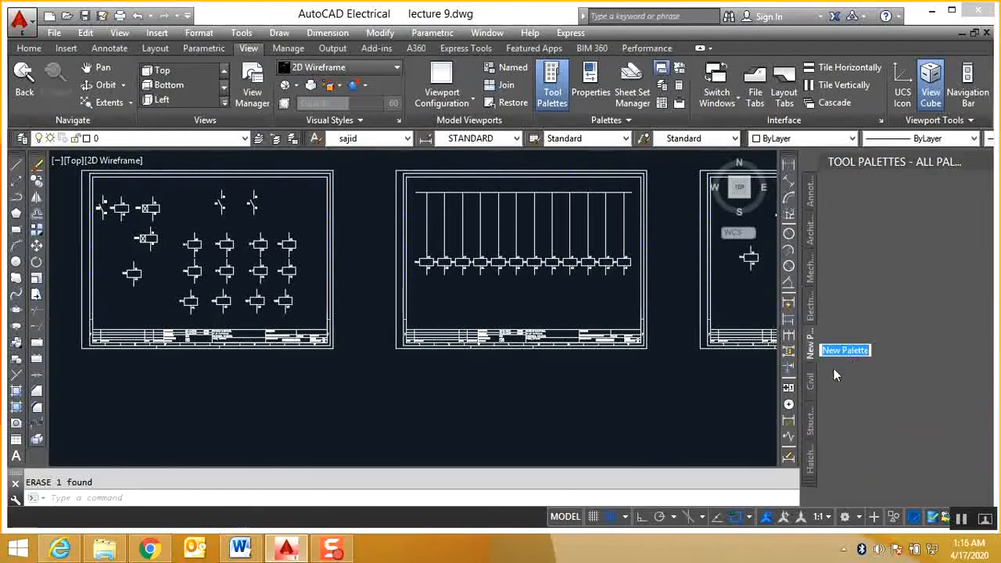
pyautogui.write('saj')
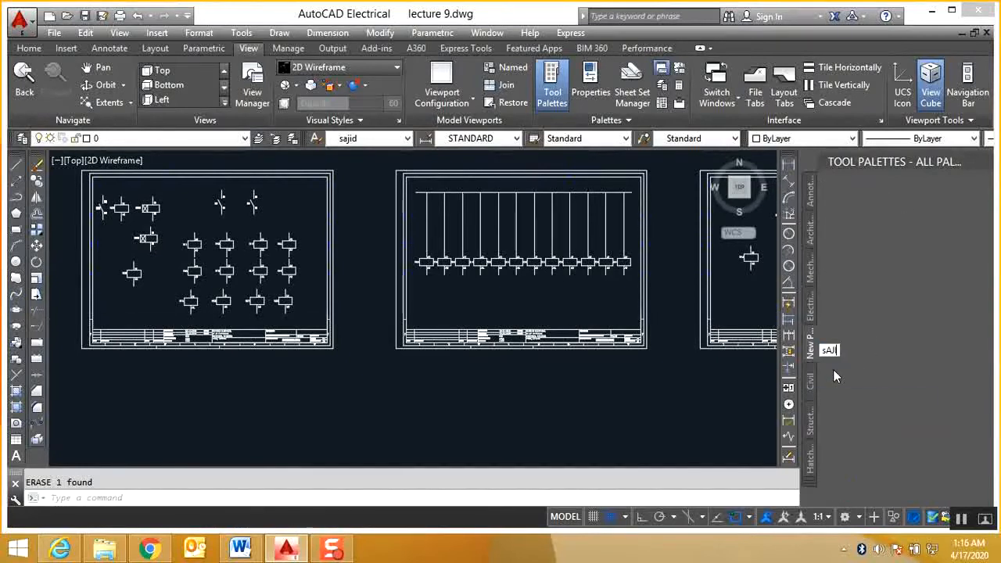
pyautogui.press('BackSpace')
pyautogui.press('BackSpace')
pyautogui.write('Sajid')
pyautogui.press('Return')
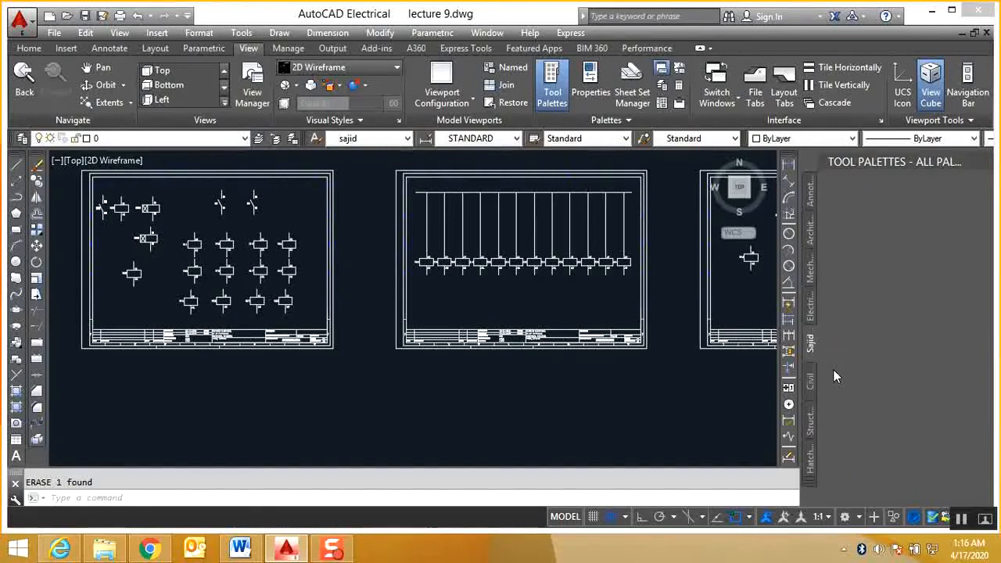
# Copy the T100 on-delay timer from the symbols sheet and paste it into the new tool palette
pyautogui.scroll(6, 201, 259)
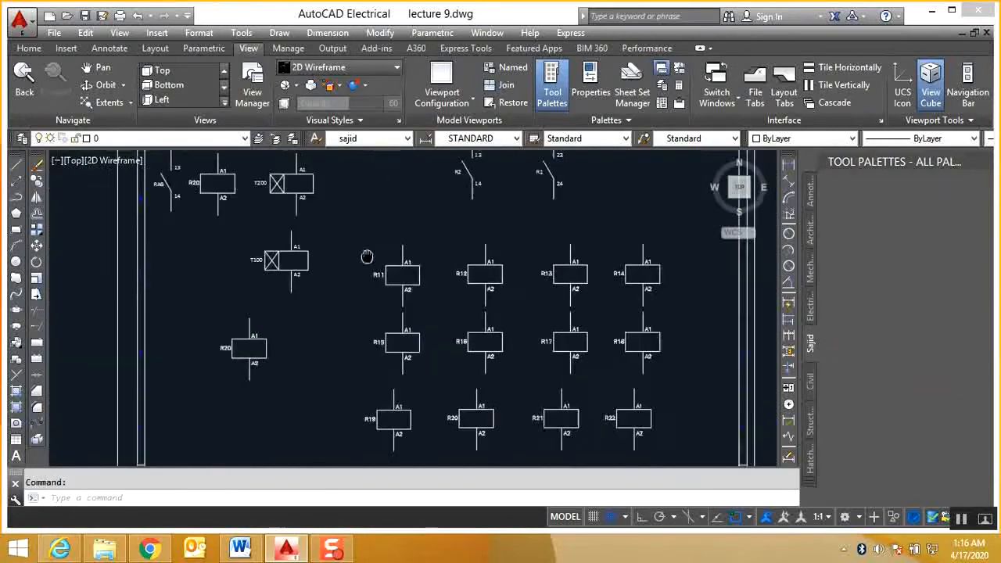
pyautogui.click(374, 263)
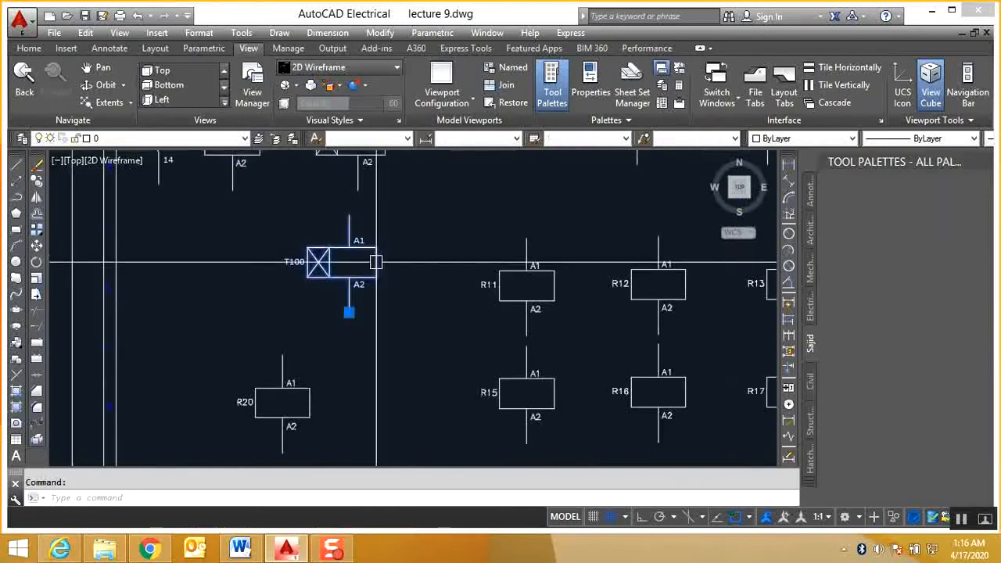
pyautogui.press('Escape')
pyautogui.click(424, 232)
pyautogui.click(297, 313)
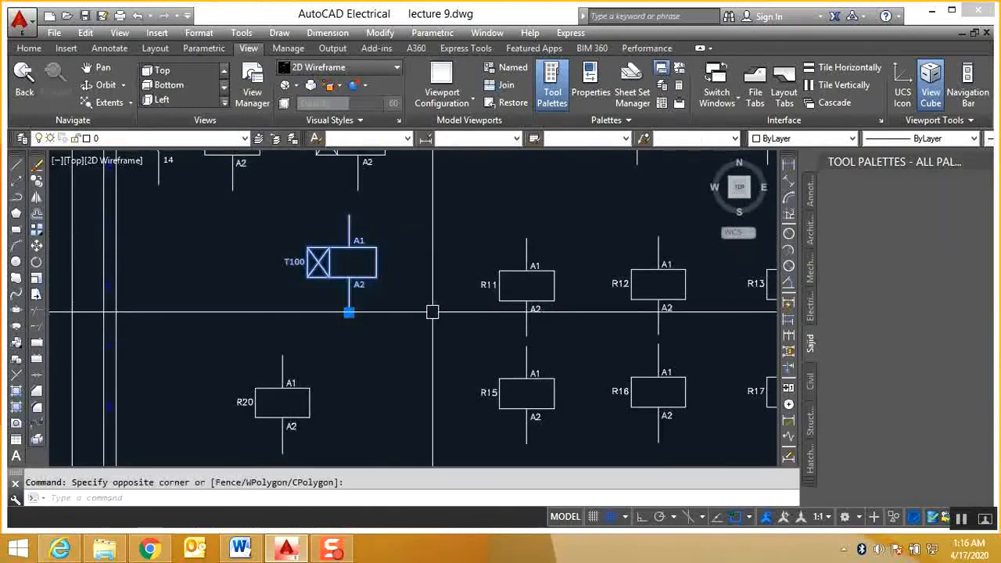
pyautogui.hotkey('ctrl', 'c')
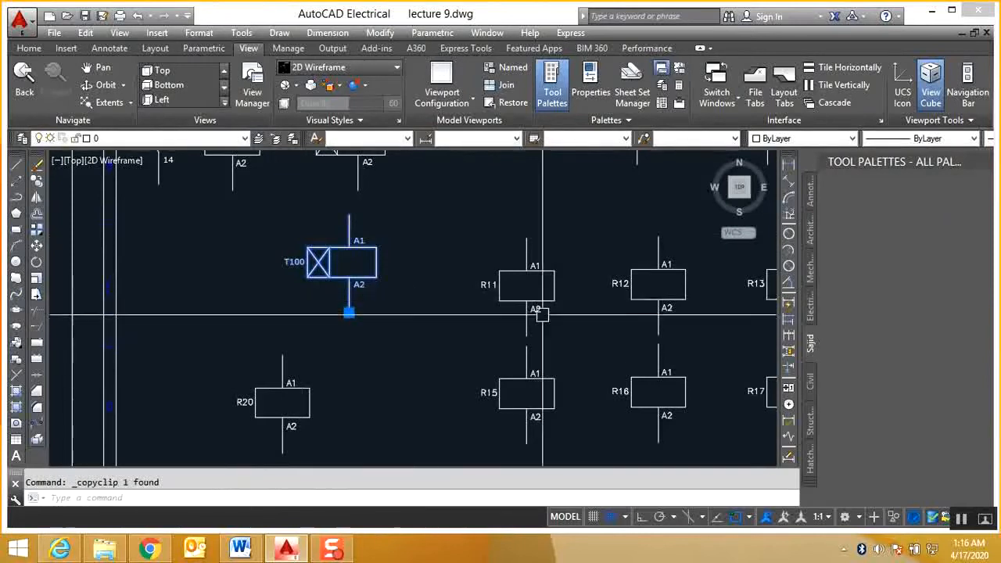
pyautogui.press('Escape')
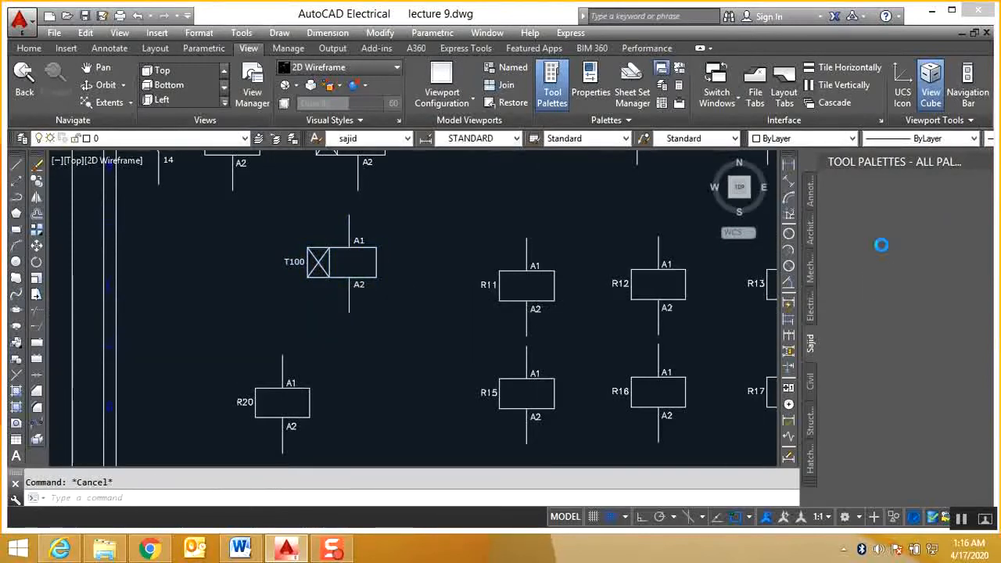
pyautogui.hotkey('ctrl', 'v')
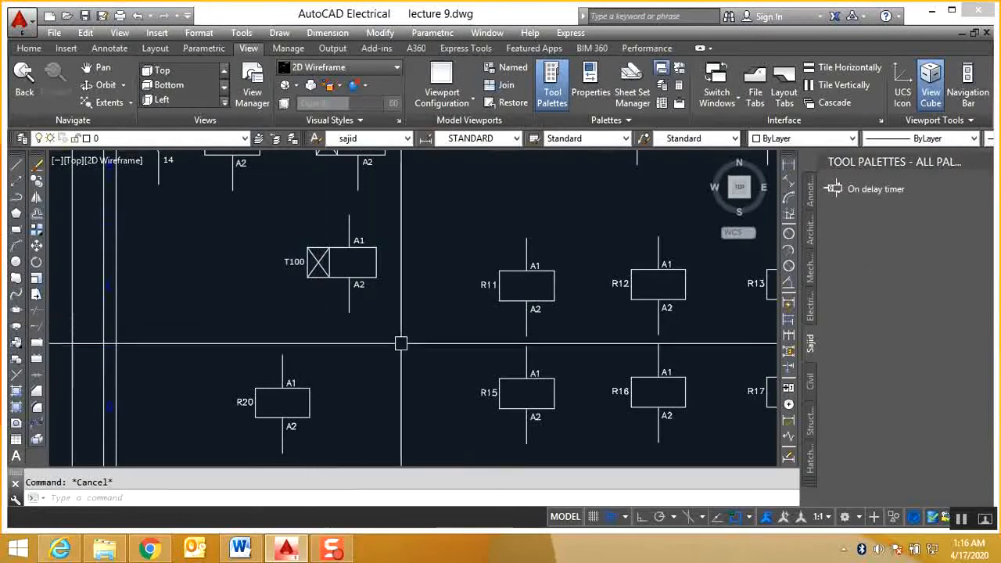
# Copy the R20 relay coil below the T100 timer into the new tool palette
pyautogui.click(281, 402)
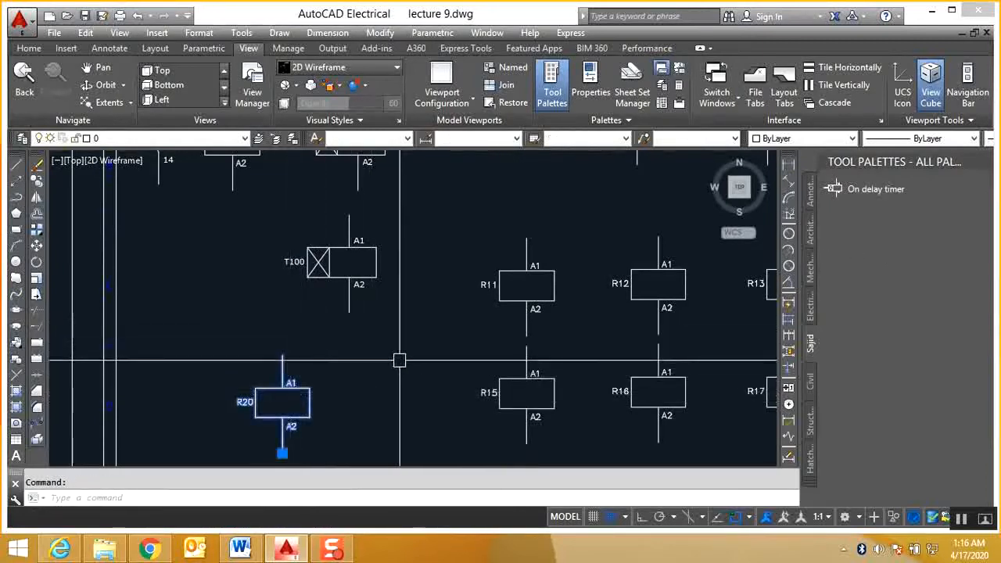
pyautogui.hotkey('ctrl', 'c')
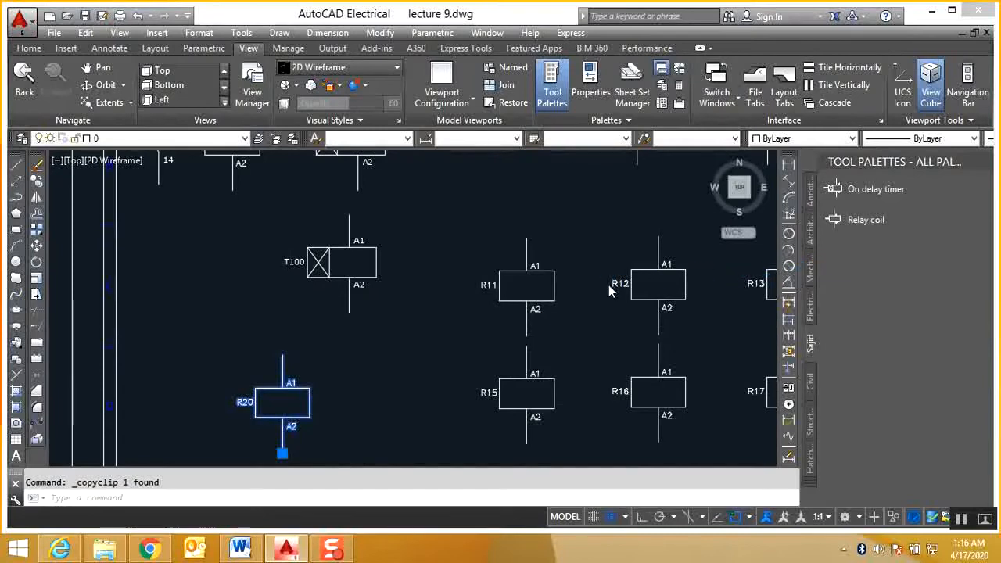
pyautogui.scroll(-4, 366, 202)
pyautogui.press('Escape')
# Copy the normally open contact beside the upper row of coils into the new tool palette
pyautogui.scroll(5, 369, 203)
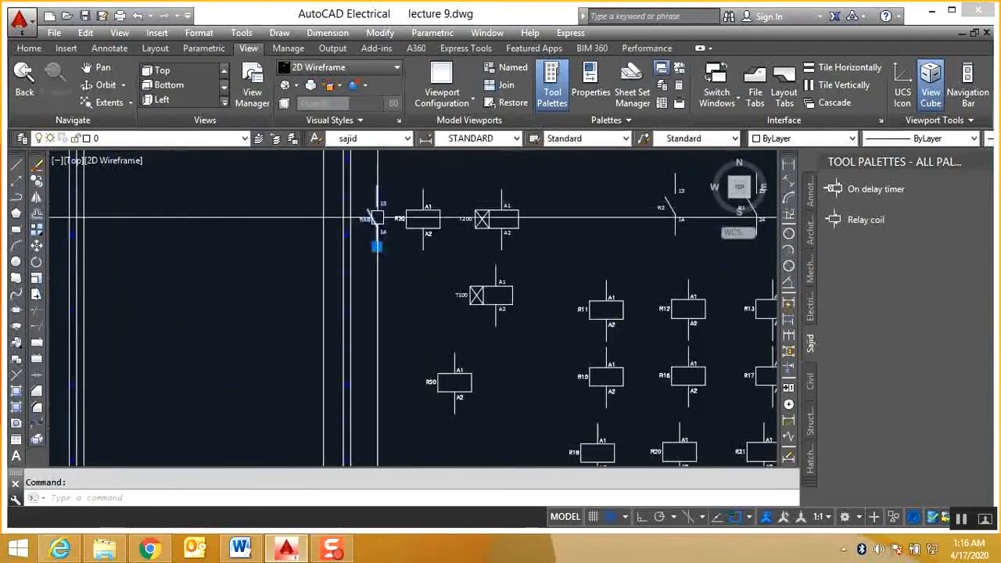
pyautogui.hotkey('ctrl', 'c')
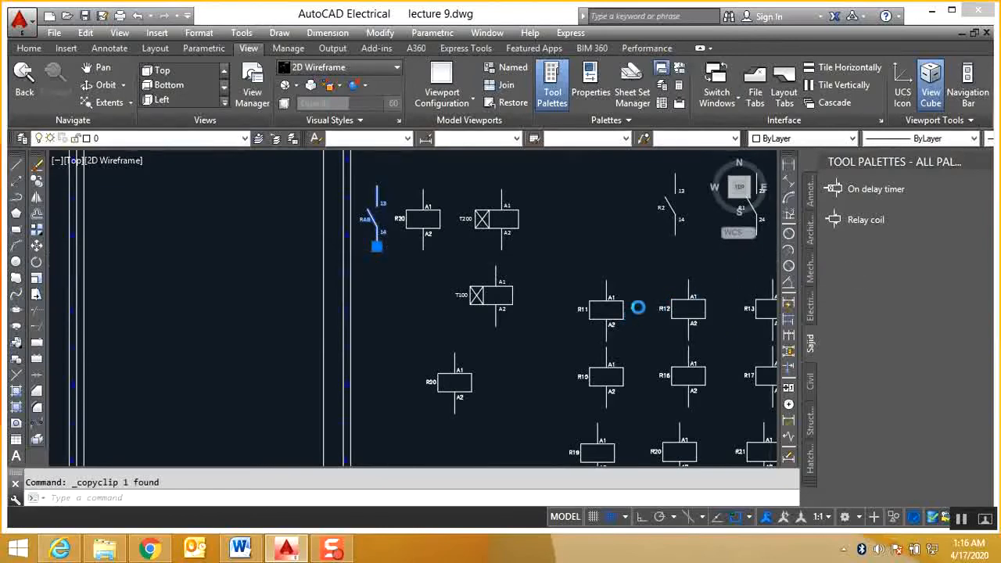
pyautogui.hotkey('ctrl', 'v')
pyautogui.scroll(-6, 774, 263)
pyautogui.press('Escape')
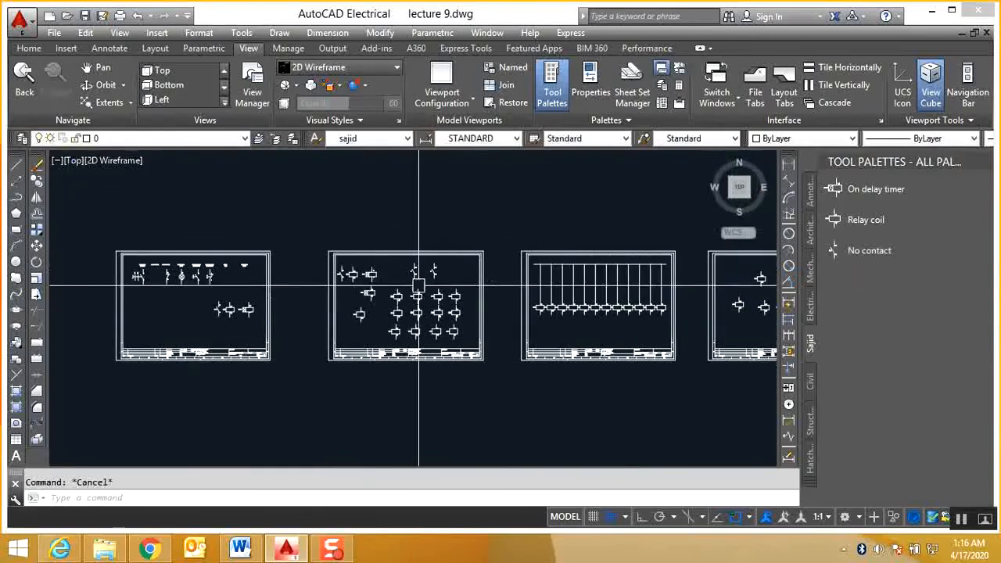
# Insert the On delay timer from the new tool palette onto the empty sheet
pyautogui.click(844, 186)
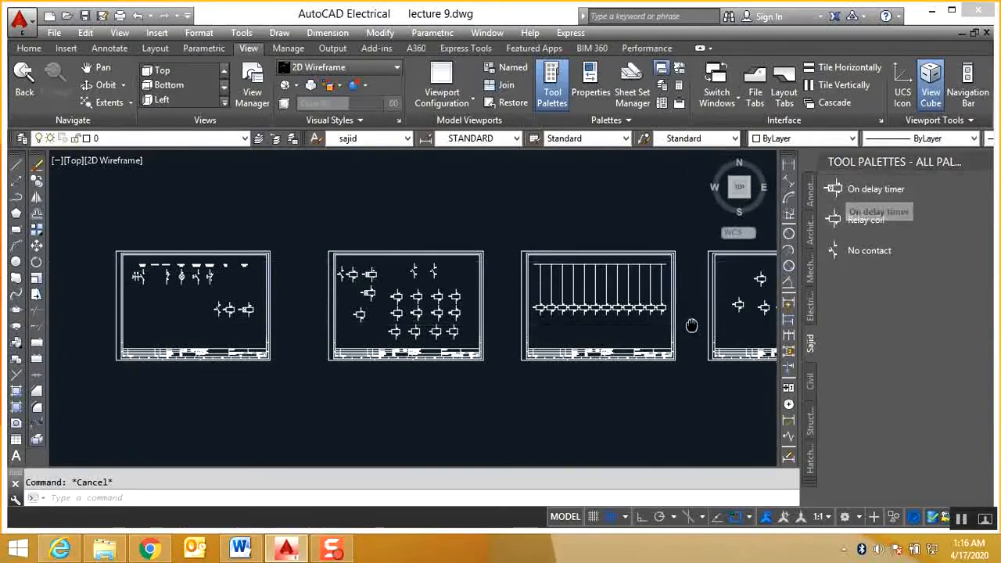
pyautogui.click(845, 188)
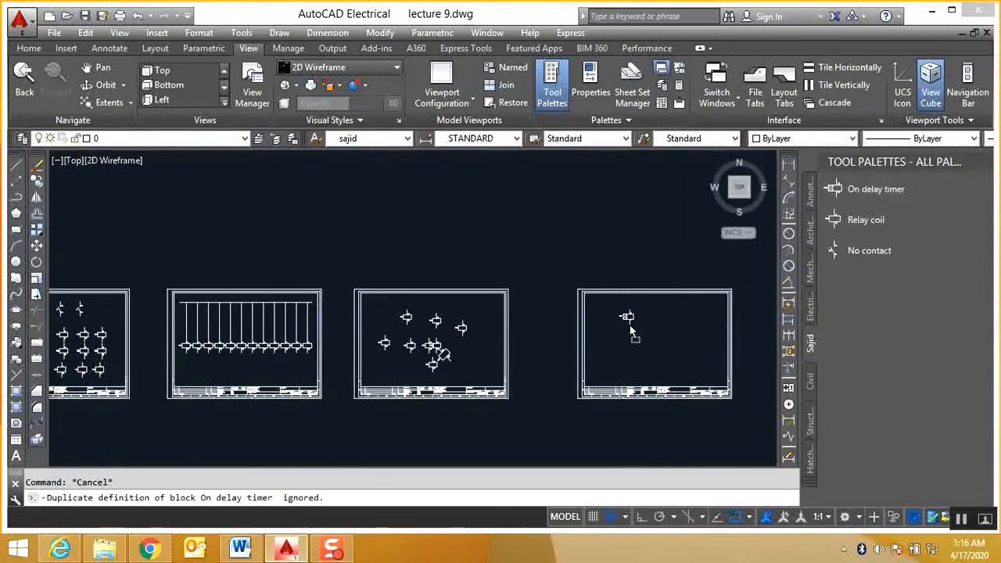
pyautogui.scroll(5, 628, 317)
pyautogui.click(608, 327)
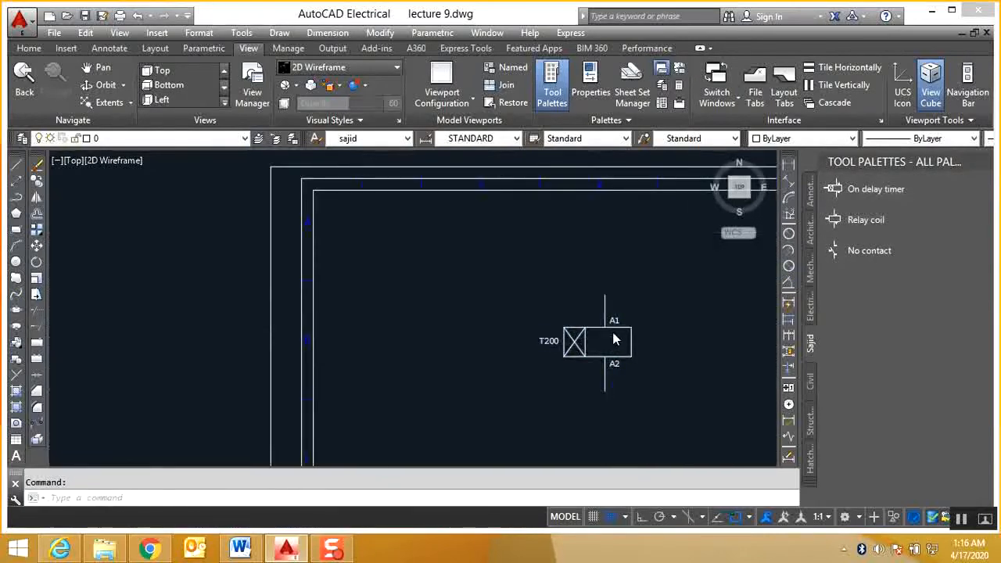
pyautogui.doubleClick(610, 337)
pyautogui.click(680, 370)
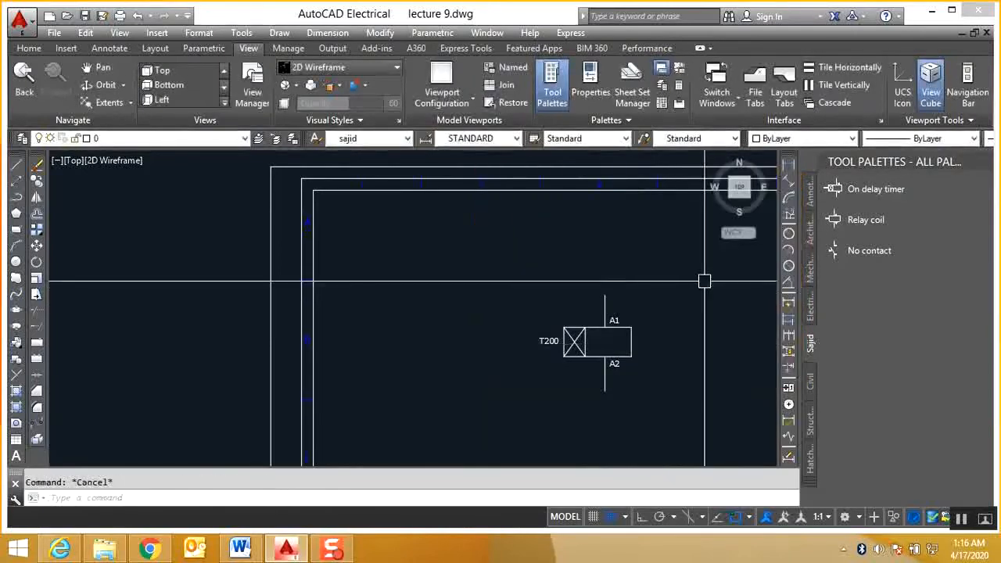
# Create a new drawing from the ACE_JIC_E_Color.dwt template
pyautogui.scroll(-2, 539, 286)
pyautogui.click(54, 32)
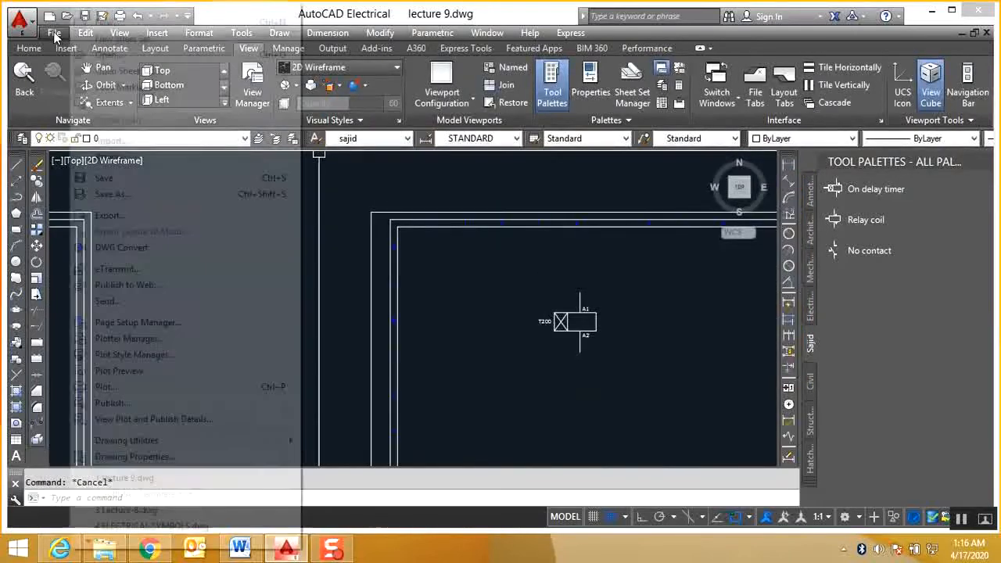
pyautogui.click(107, 21)
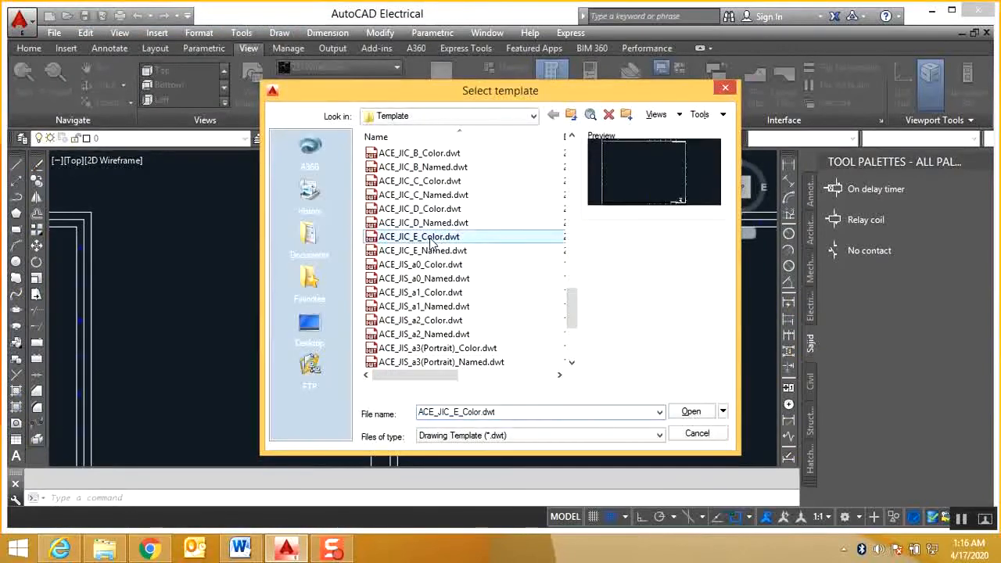
pyautogui.doubleClick(431, 239)
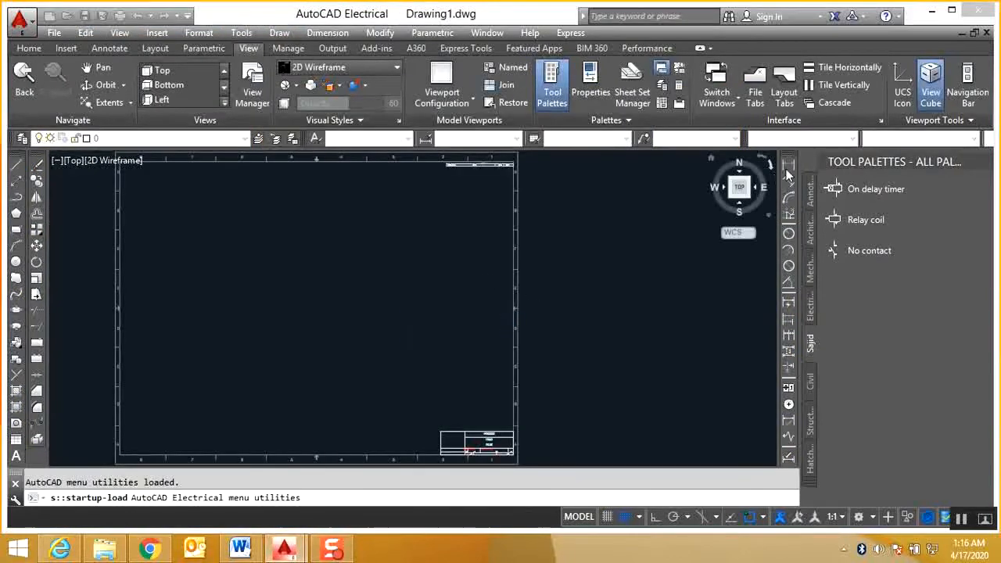
# Close the tool palettes and reopen them with the TP command
pyautogui.hotkey('ctrl', '3')
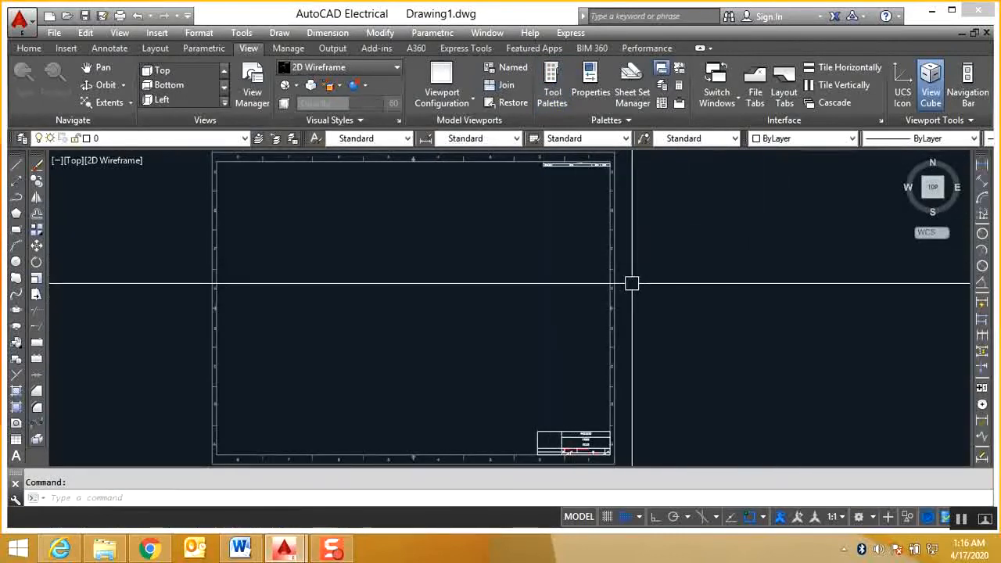
pyautogui.scroll(-4, 573, 279)
pyautogui.scroll(-2, 583, 279)
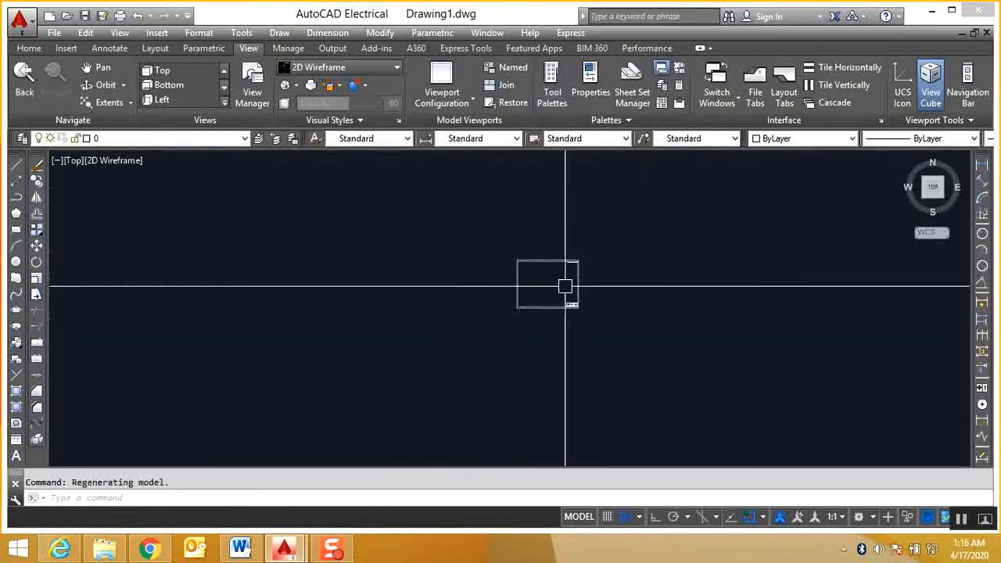
pyautogui.scroll(5, 540, 294)
pyautogui.write('tp')
pyautogui.press('Return')
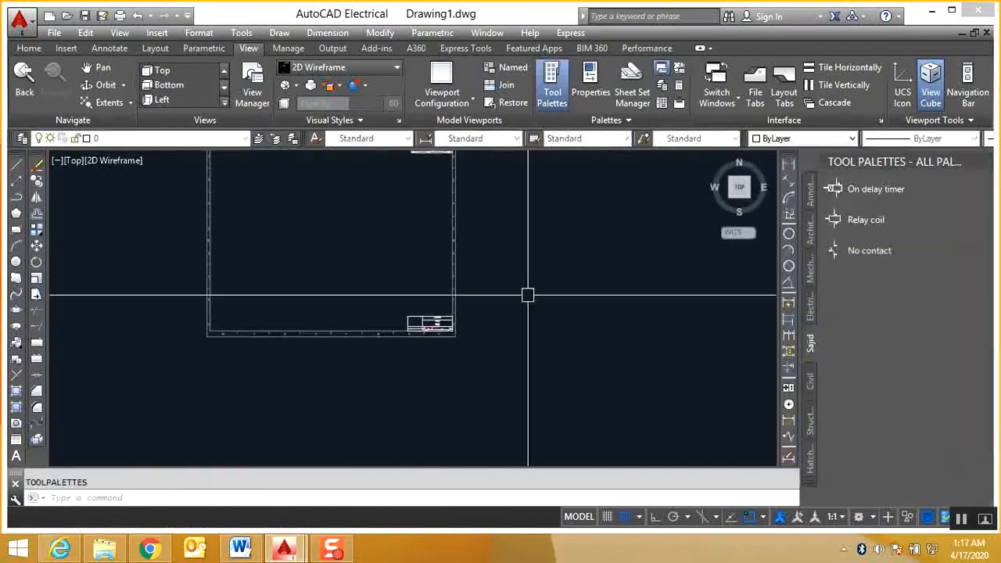
# Insert the On delay timer from the custom tool palette into the upper-left area of the new sheet
pyautogui.moveTo(862, 190); pyautogui.dragTo(385, 235)
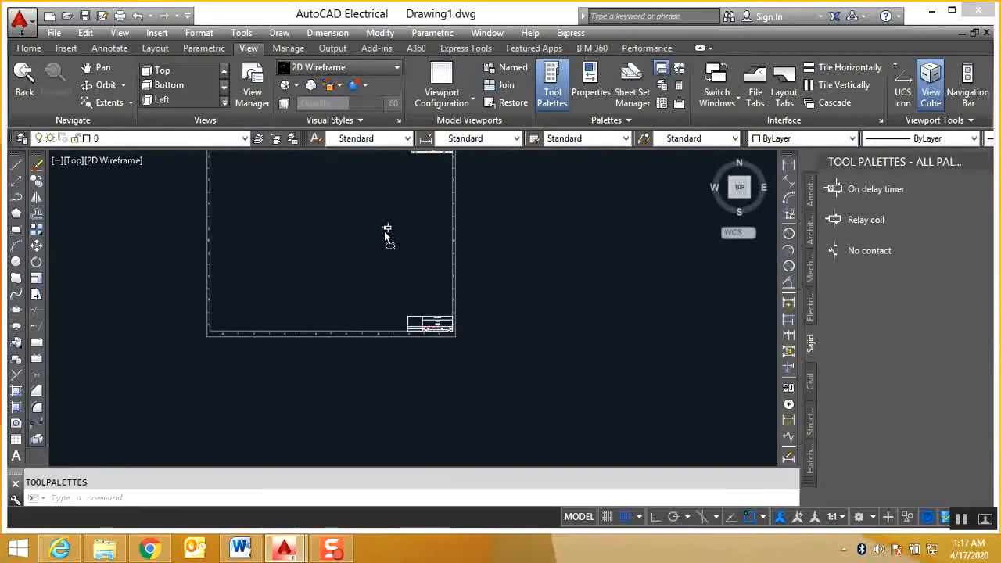
pyautogui.scroll(5, 264, 184)
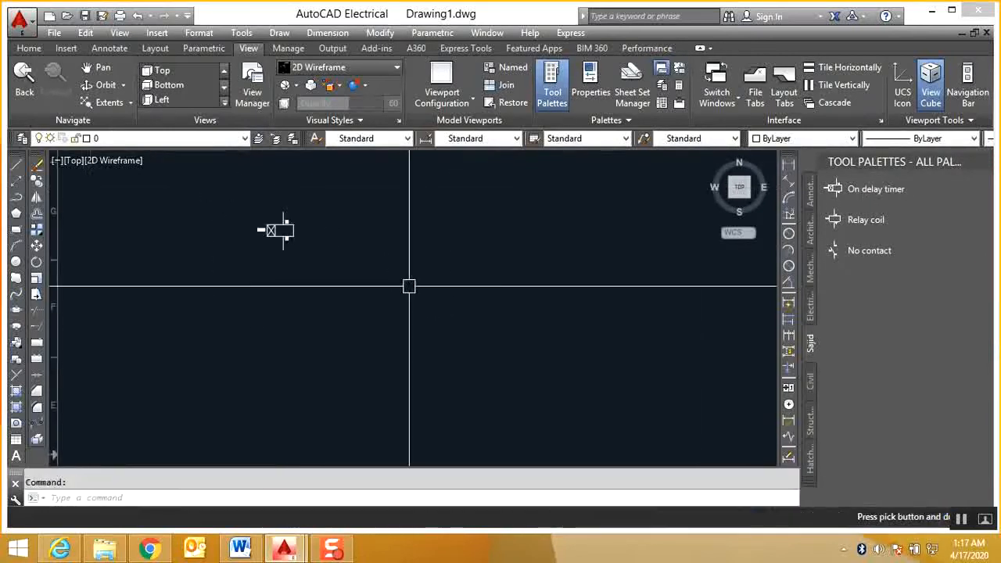
pyautogui.scroll(-4, 275, 228)
pyautogui.click(327, 239)
pyautogui.scroll(-4, 395, 262)
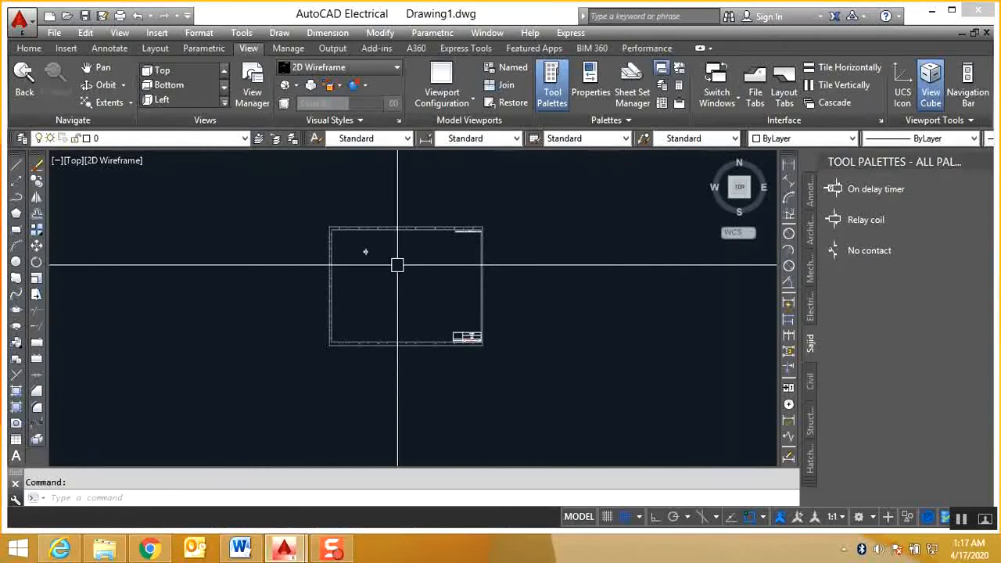
pyautogui.scroll(4, 324, 230)
pyautogui.scroll(-5, 548, 270)
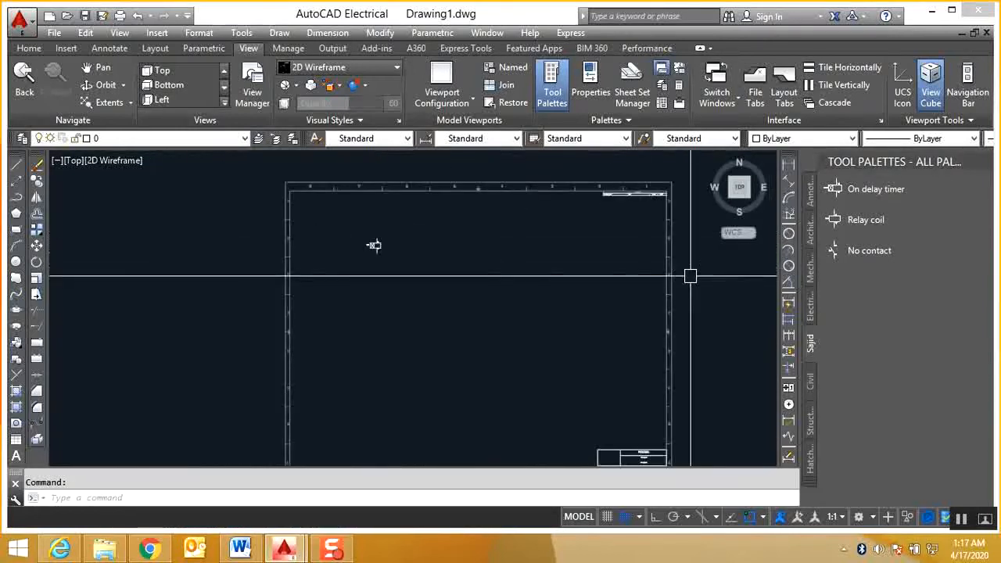
pyautogui.scroll(2, 470, 258)
pyautogui.scroll(-1, 488, 284)
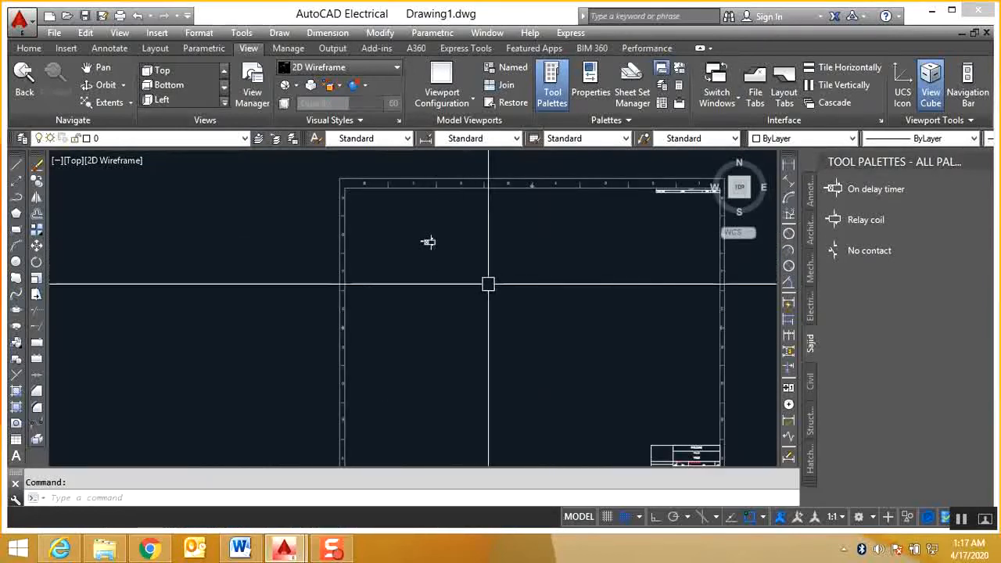
pyautogui.scroll(4, 477, 238)
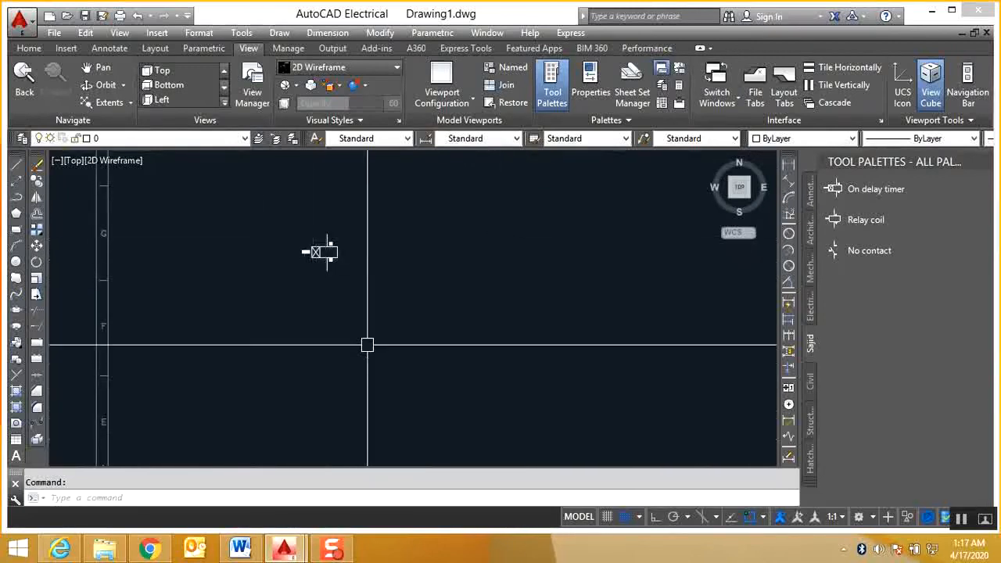
# Review the lecture 13 outline in the Word document, and minimize both Word and AutoCAD Electrical to the desktop
pyautogui.click(243, 549)
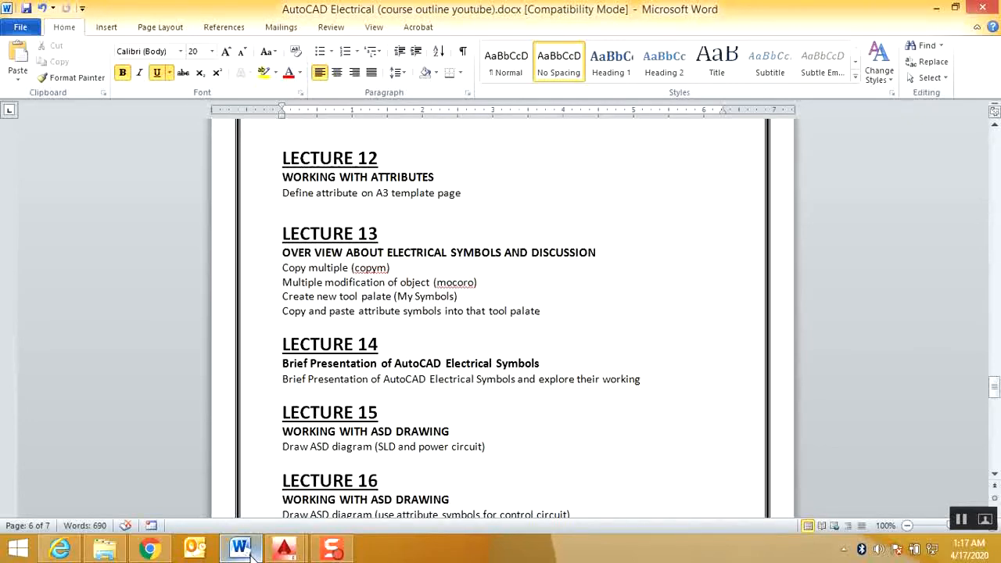
pyautogui.click(942, 7)
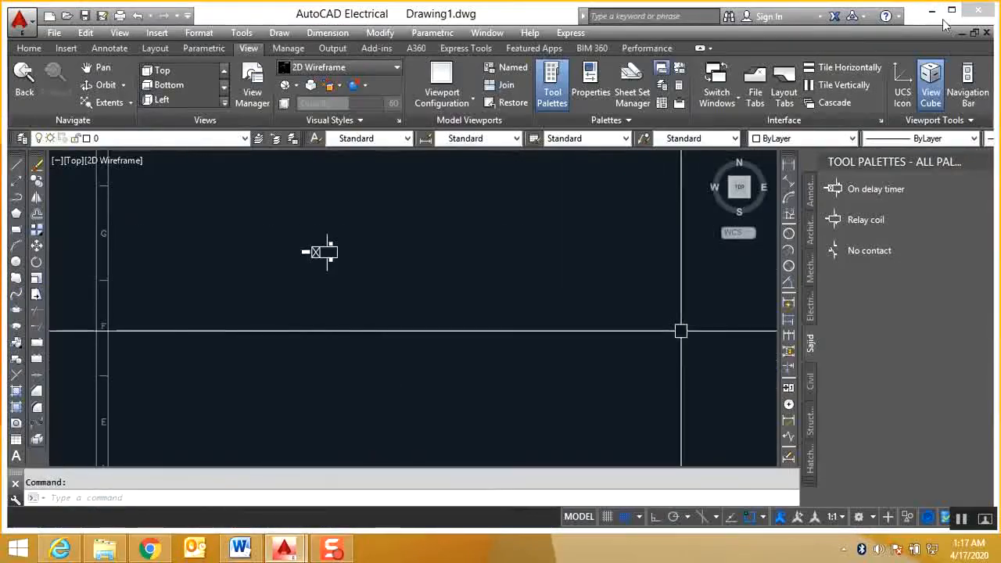
pyautogui.click(932, 11)
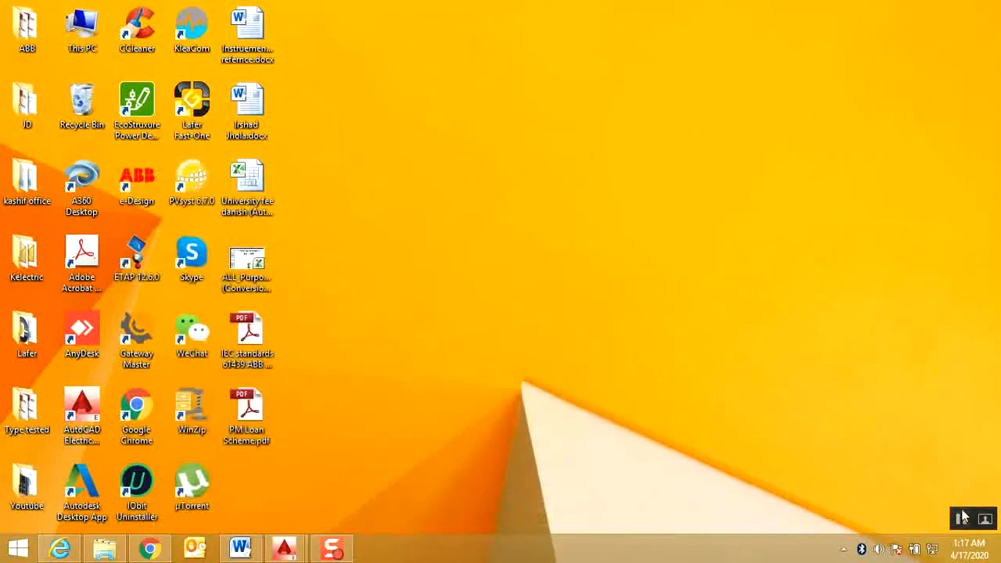